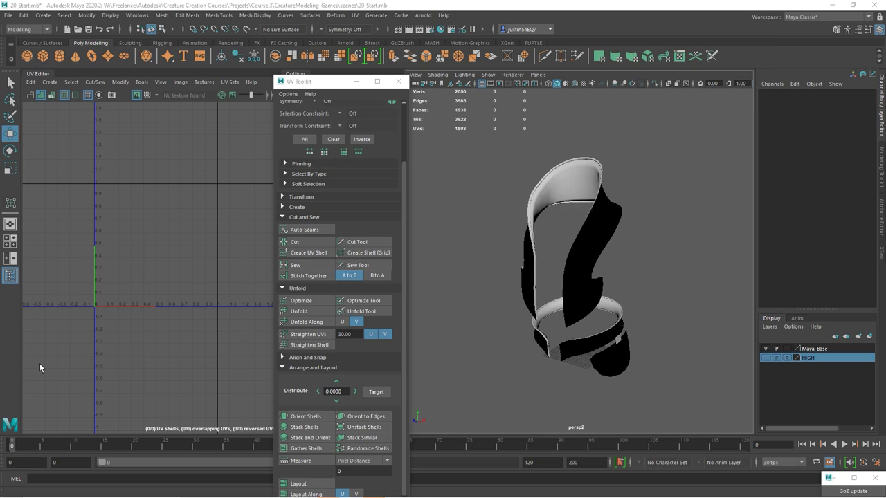
- Inspect the existing UVs of the cowl pad, the belt pad and the left hip pad
click(593, 231)
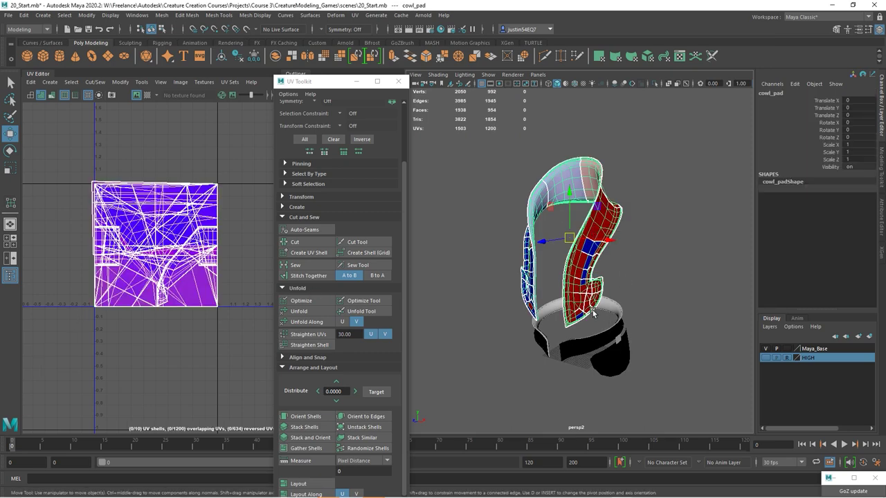
scroll(593, 313, up, 3)
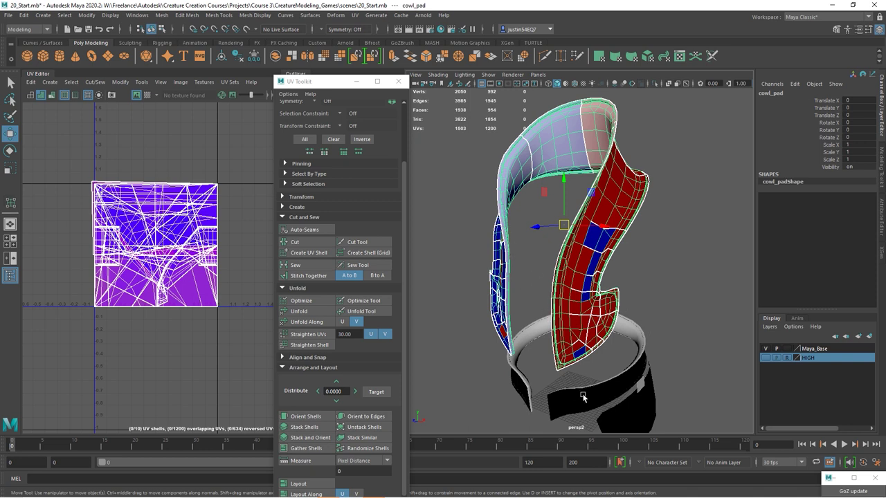
click(604, 397)
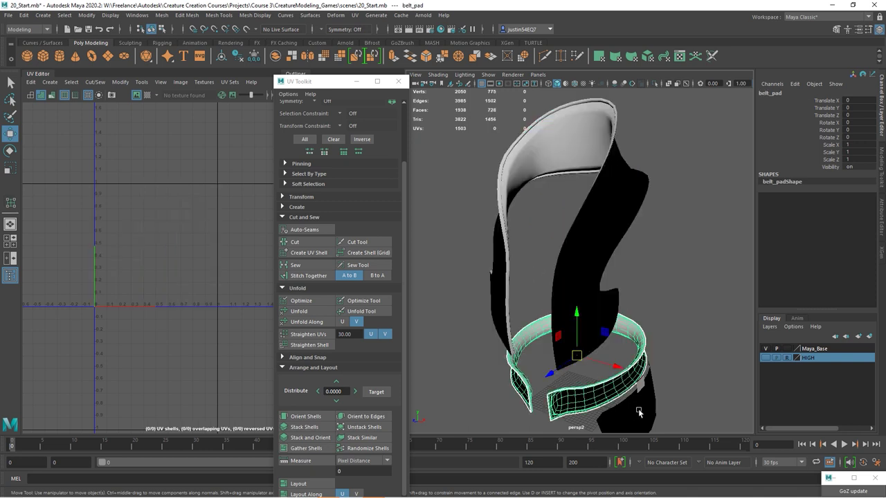
key(f)
click(654, 303)
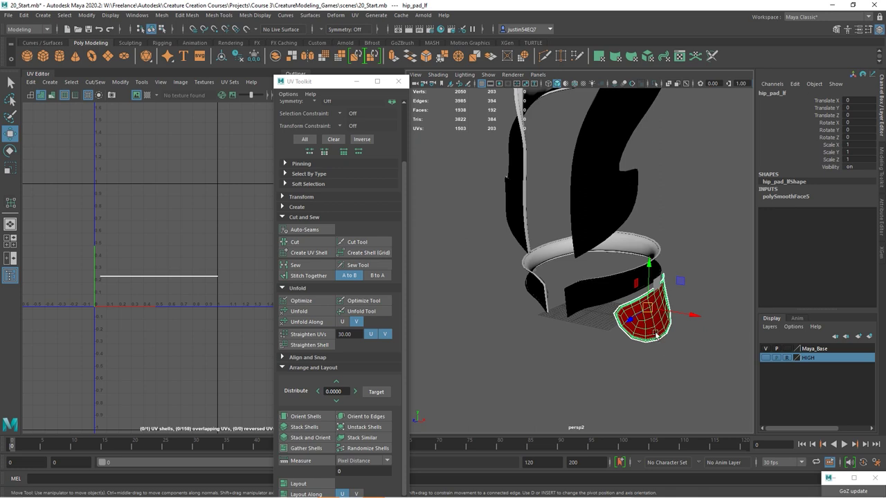
alt+drag(631, 285, 568, 308)
- Apply an automatic UV projection to the belt pad
click(599, 310)
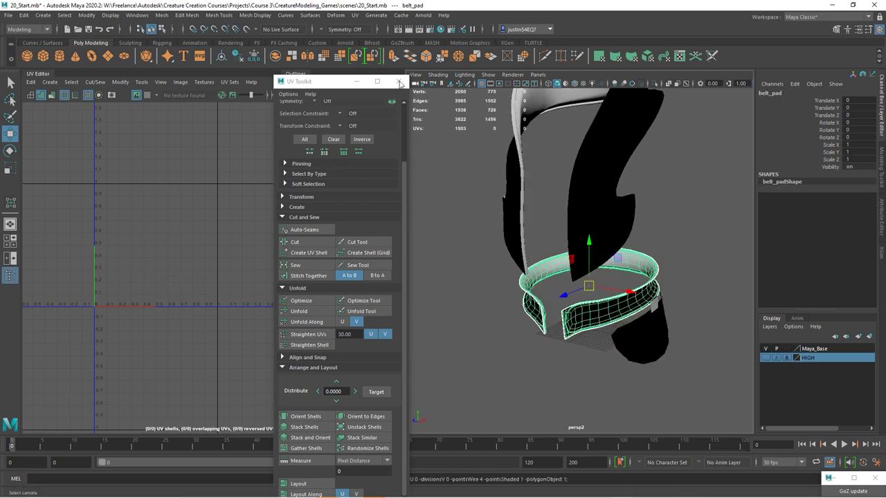
click(354, 15)
click(388, 70)
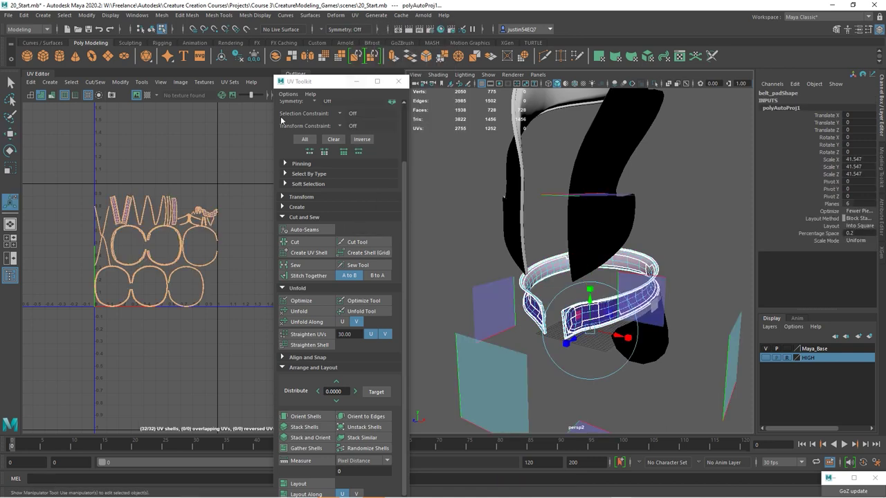
- Move the belt pad's leftmost wide strip UV shell out into the empty area left of the 0–1 UV tile
scroll(126, 259, up, 6)
alt+middle_drag(131, 213, 145, 282)
right_drag(115, 224, 84, 208)
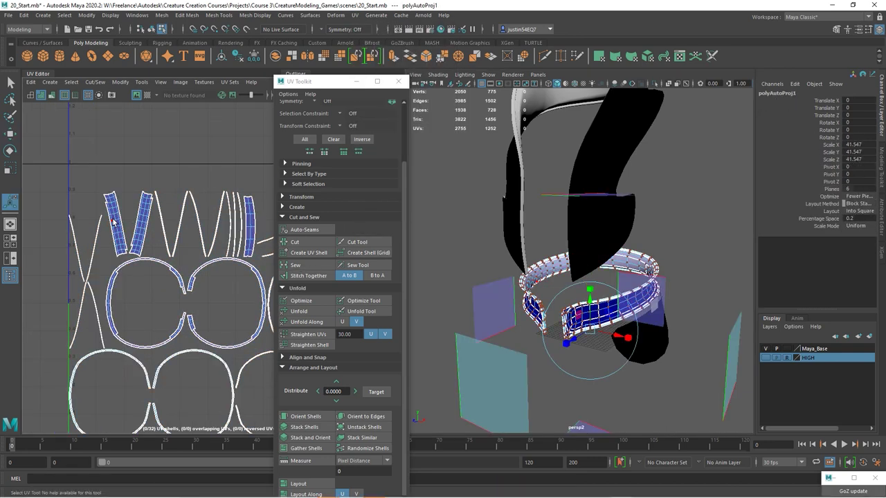
click(116, 223)
key(w)
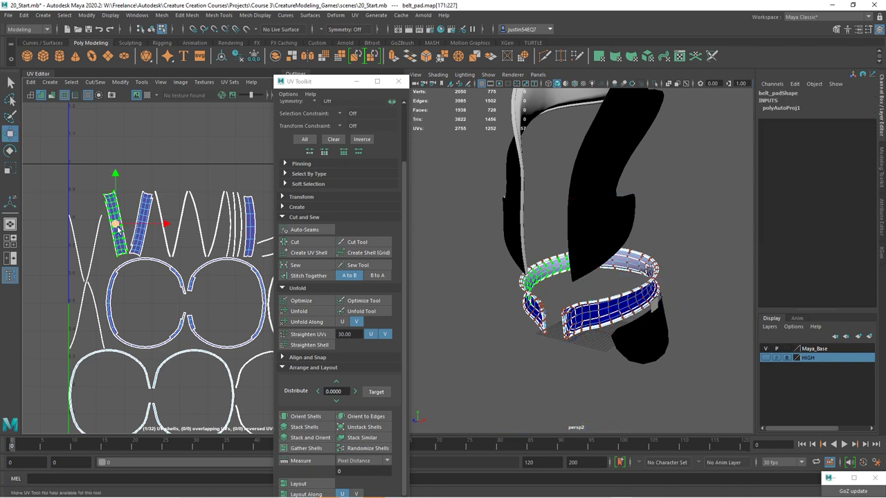
drag(116, 225, 36, 240)
alt+middle_drag(26, 252, 156, 234)
drag(166, 223, 104, 239)
- Stitch neighbouring shells onto all edges of the isolated belt strip, and repeat the stitch on the enlarged group's edges
right_drag(96, 231, 85, 203)
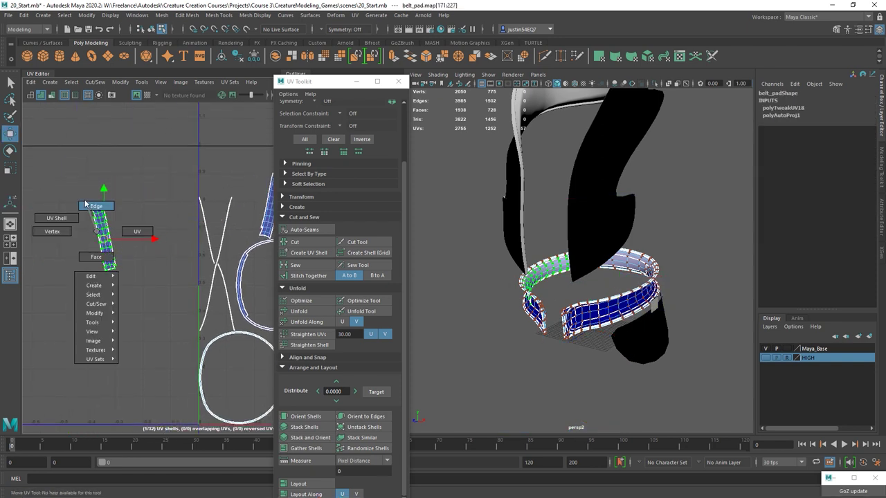
drag(76, 192, 153, 296)
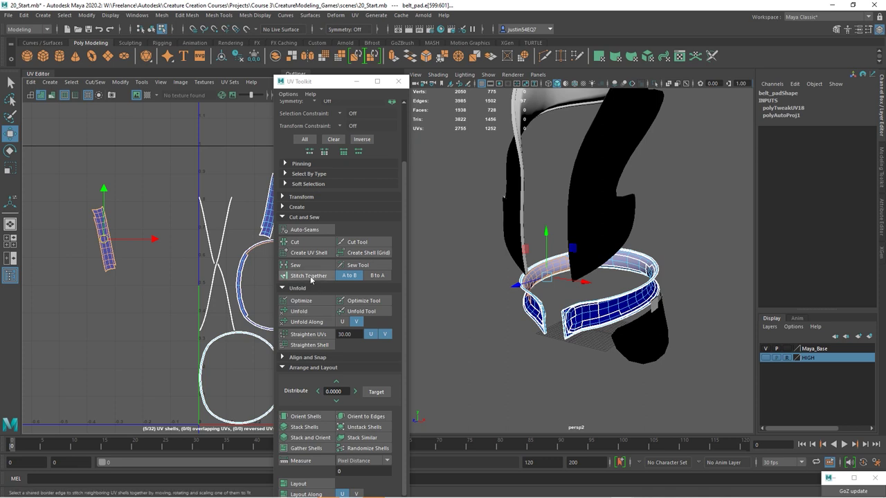
scroll(83, 276, down, 5)
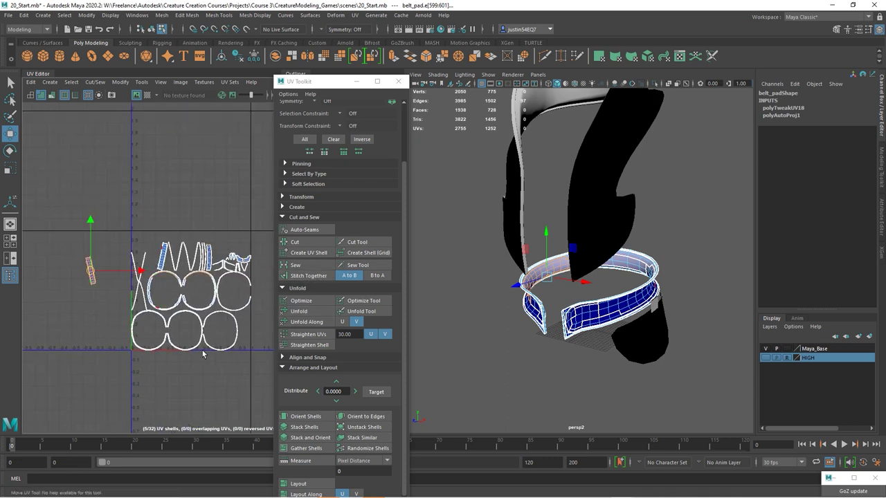
scroll(124, 287, up, 2)
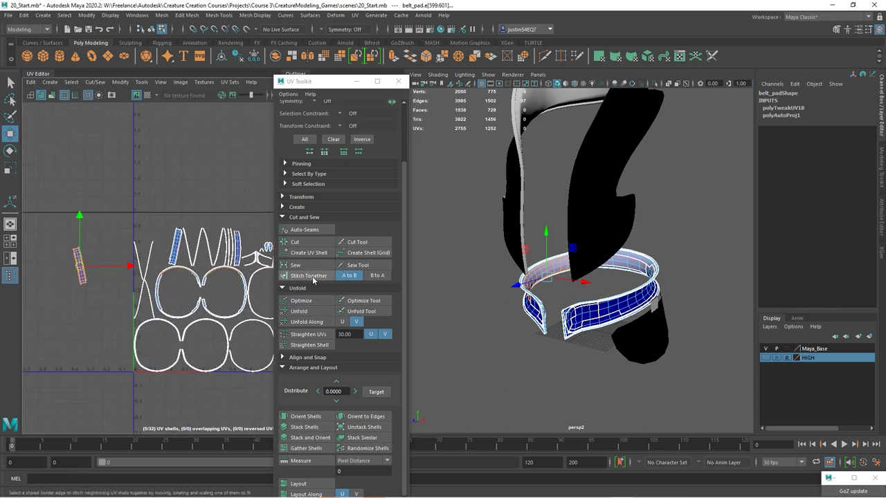
click(313, 277)
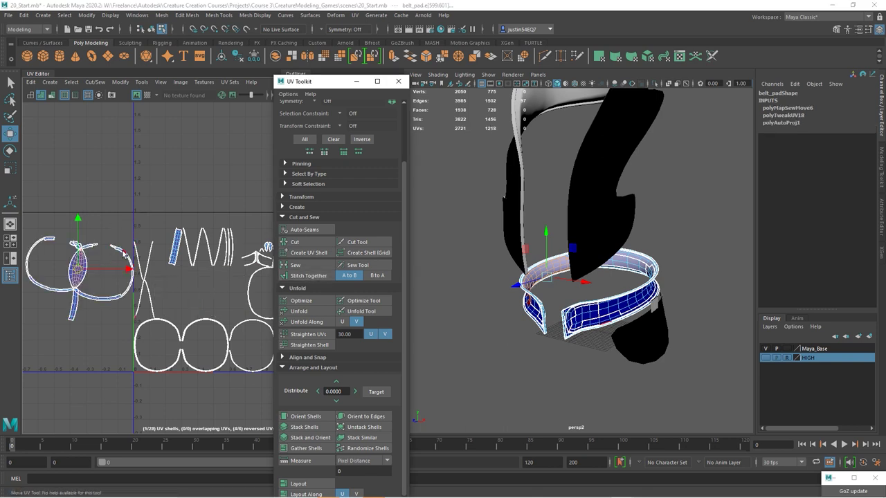
alt+middle_drag(125, 254, 150, 248)
drag(29, 194, 166, 318)
click(307, 276)
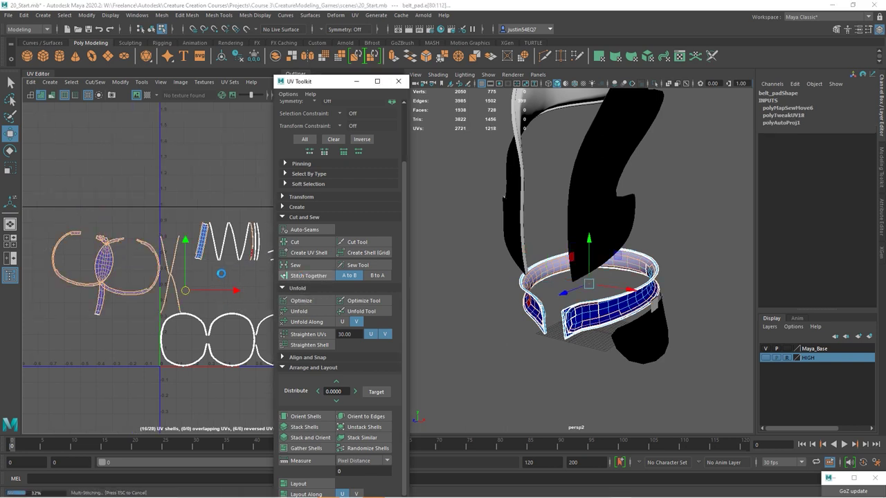
- Unfold the UVs of the stitched belt shell
right_drag(95, 255, 66, 243)
click(82, 257)
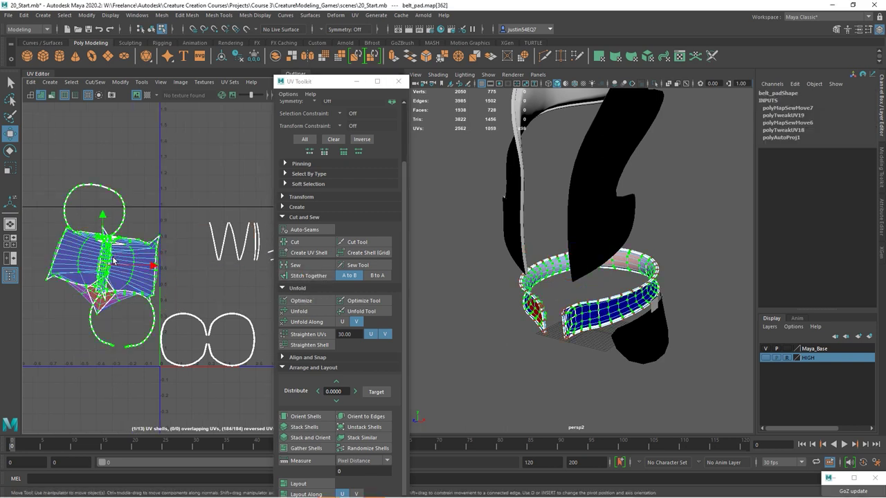
click(314, 315)
scroll(67, 273, down, 3)
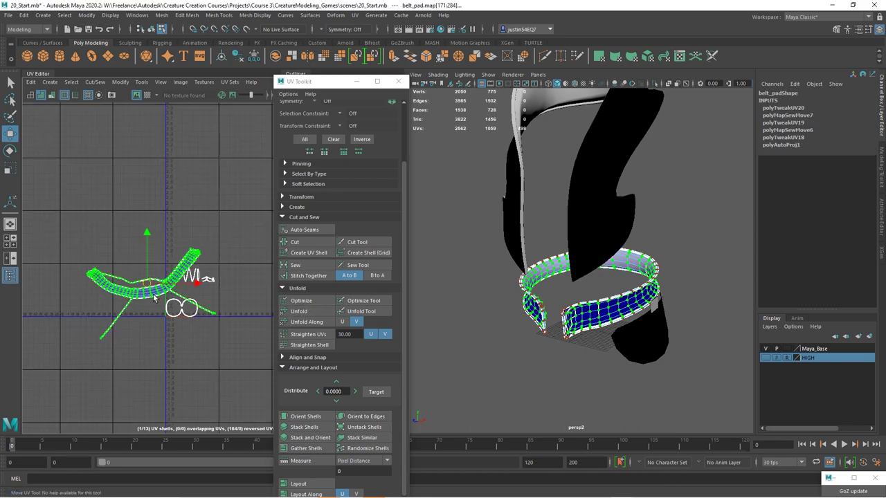
- Move the unfolded belt shell up and stitch all remaining belt pad pieces to it in two passes
drag(153, 297, 156, 225)
drag(50, 153, 237, 269)
click(308, 275)
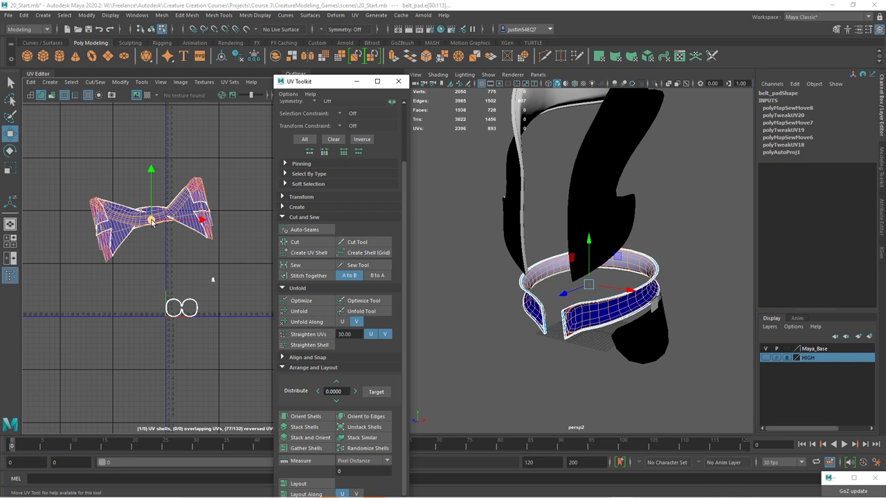
drag(58, 162, 244, 263)
click(308, 276)
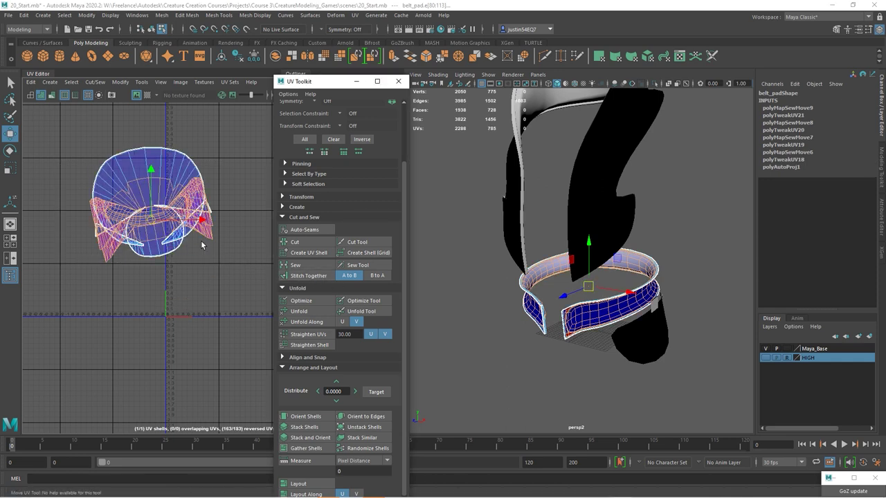
- Unfold the complete single belt shell into a long strip
right_drag(153, 214, 173, 213)
double_click(172, 213)
click(305, 311)
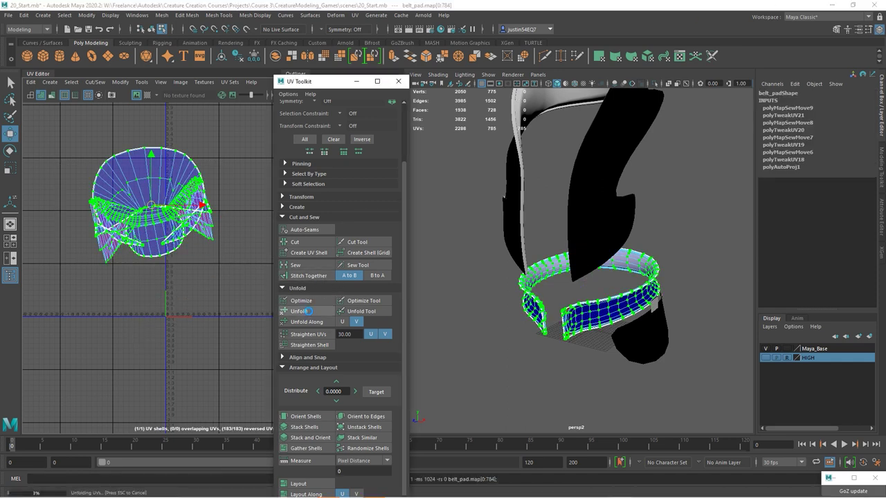
- Sew all edges of the belt strip to close the split border edges at its corners
alt+right_drag(200, 285, 94, 260)
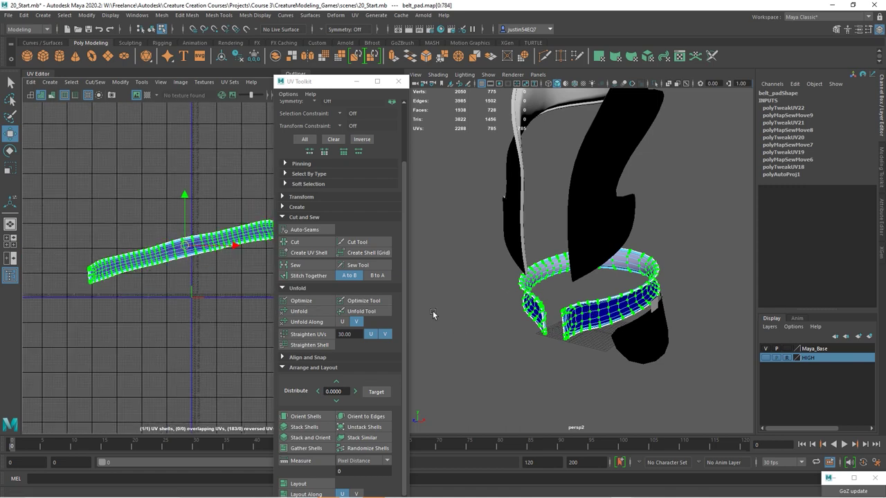
scroll(208, 271, up, 6)
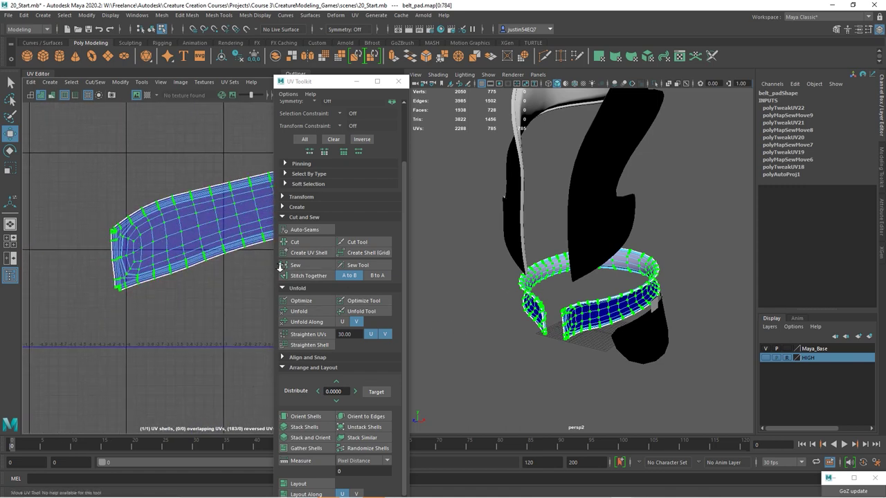
scroll(195, 265, up, 4)
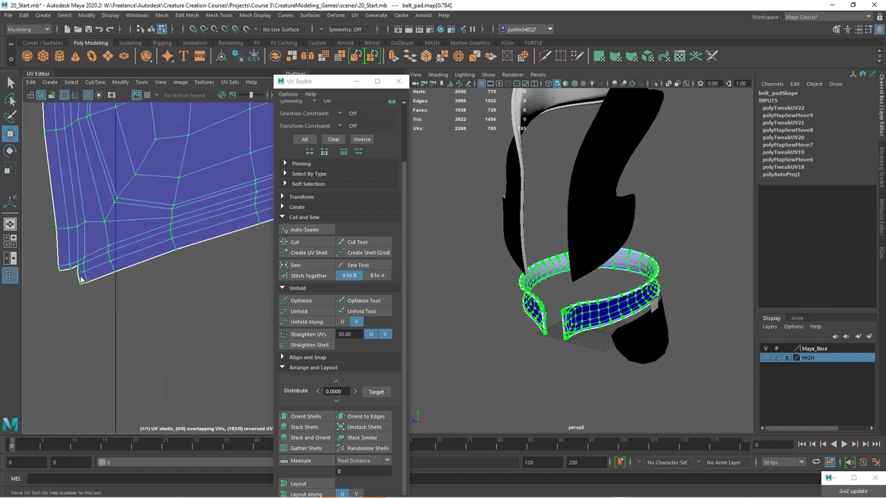
right_drag(81, 280, 80, 250)
click(76, 268)
shift+click(80, 277)
alt+middle_drag(80, 104, 139, 239)
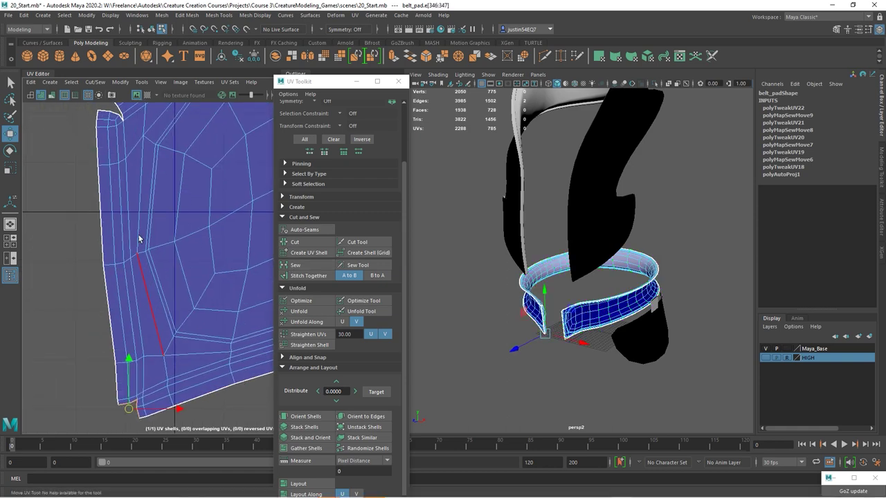
scroll(138, 239, down, 8)
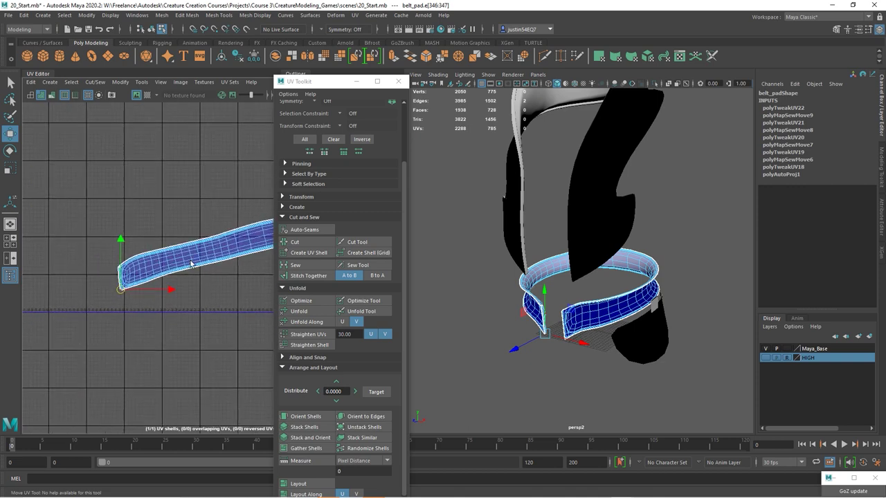
scroll(191, 263, down, 6)
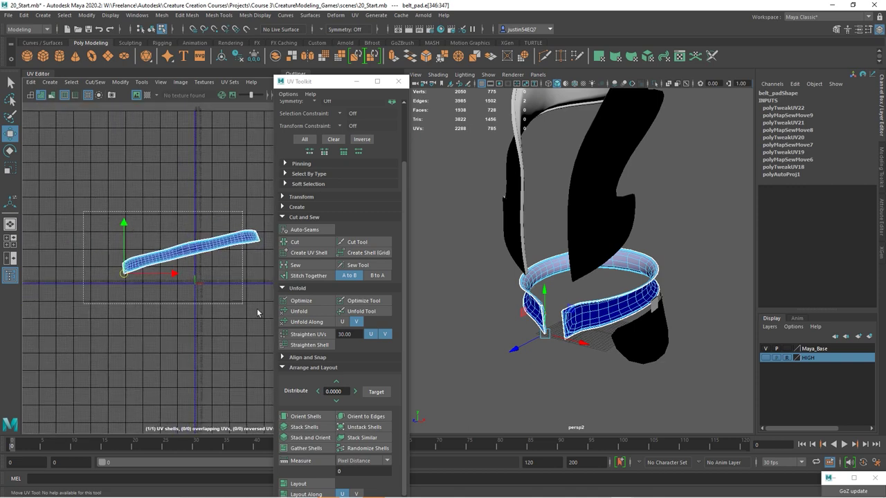
drag(257, 309, 271, 320)
click(314, 267)
- Unfold the belt strip's UVs again with the sewn corners
right_drag(209, 243, 232, 245)
click(299, 310)
key(f)
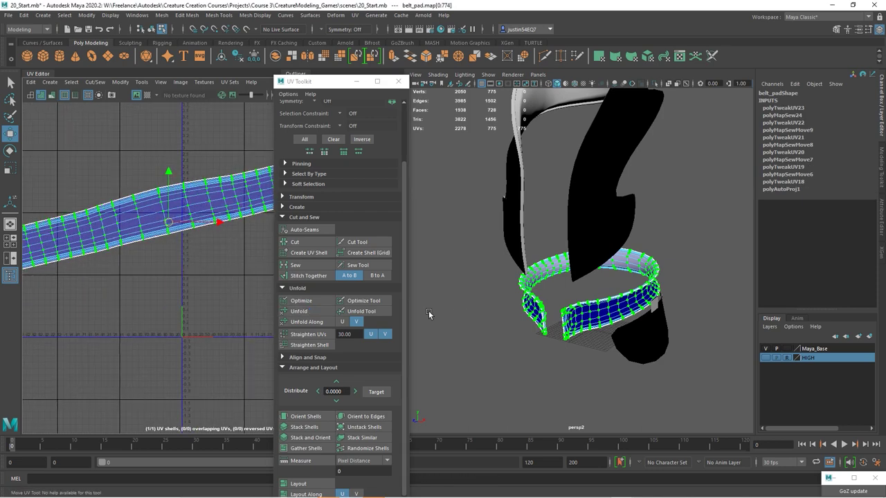
- Cut the belt UV strip in two along the edge loop across its middle
right_drag(160, 211, 163, 196)
double_click(163, 204)
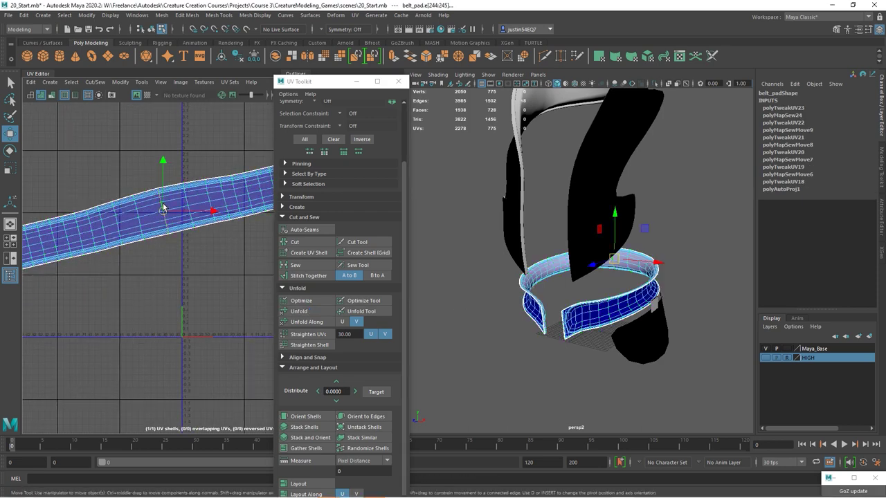
click(299, 243)
- Move the right half of the belt strip beneath the left half and rotate it to lie parallel
scroll(217, 230, down, 5)
right_drag(242, 228, 256, 240)
click(241, 227)
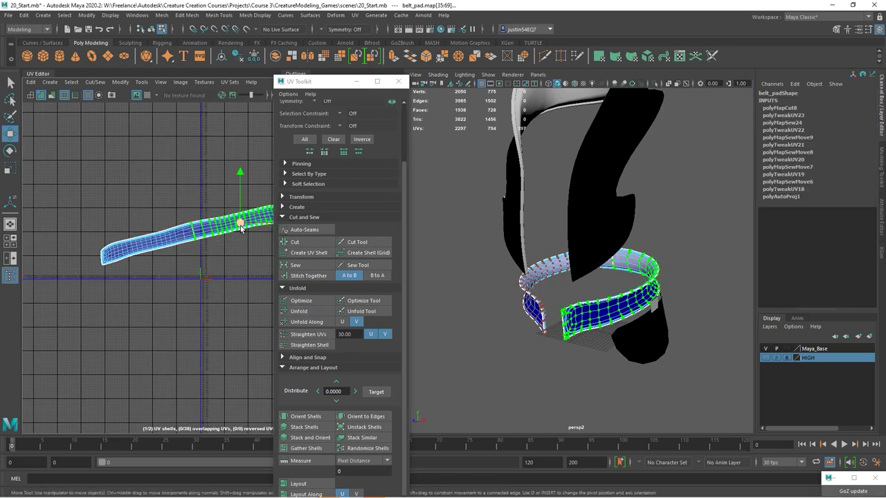
drag(241, 228, 202, 252)
key(e)
drag(223, 220, 109, 306)
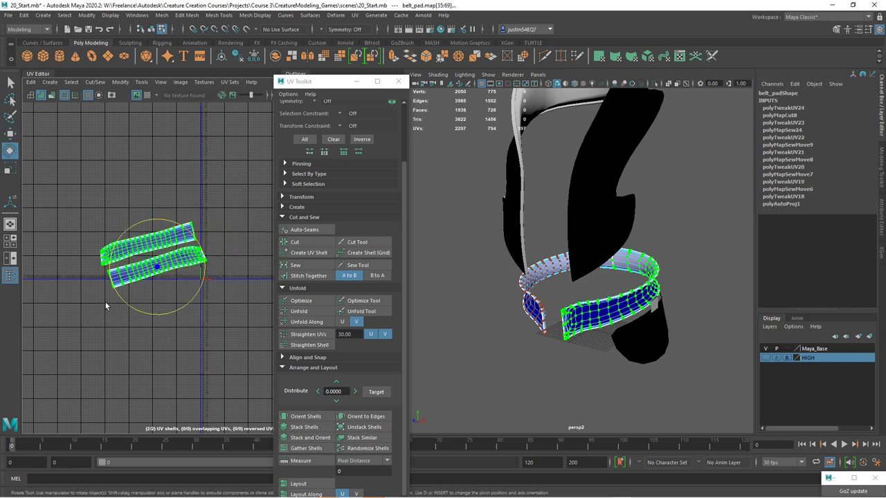
- Scale both belt shells down to roughly one UV tile wide and place them above the 0–1 tile
key(r)
drag(152, 256, 213, 237)
key(w)
alt+right_drag(212, 237, 291, 282)
alt+middle_drag(290, 282, 87, 340)
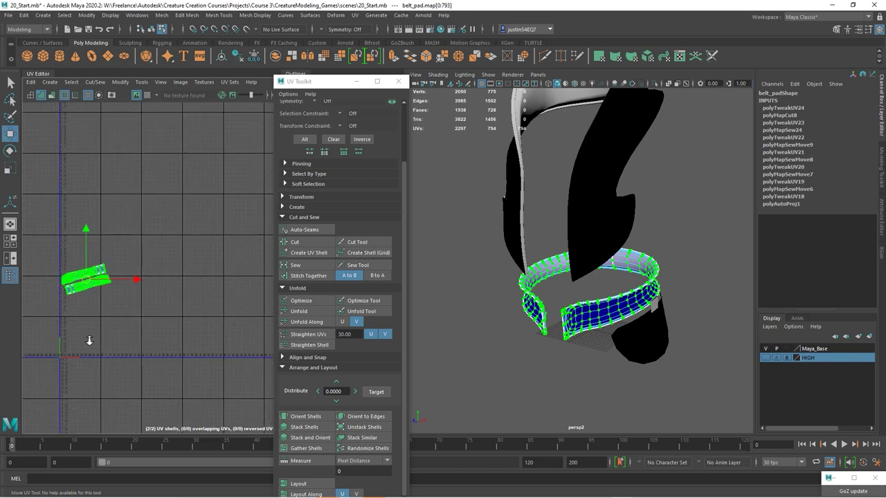
alt+right_drag(88, 340, 211, 322)
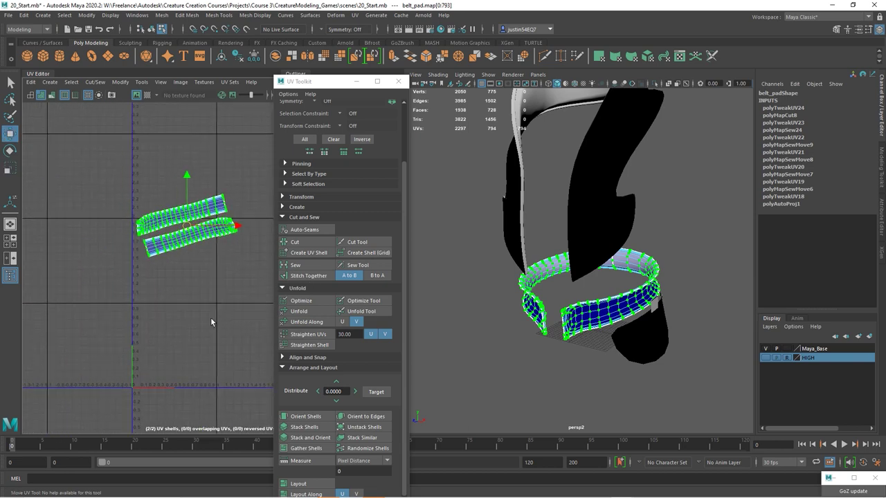
- Return to object selection and apply an automatic UV projection to the left hip pad
click(152, 29)
click(637, 357)
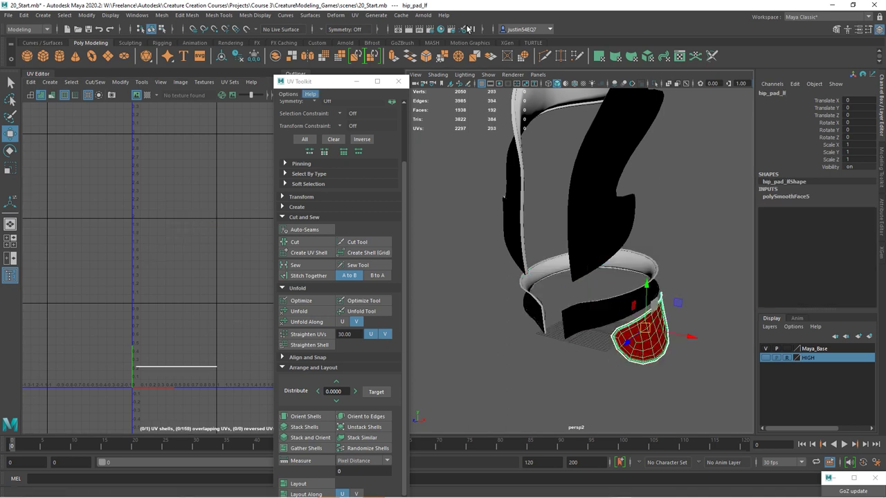
click(361, 15)
click(377, 66)
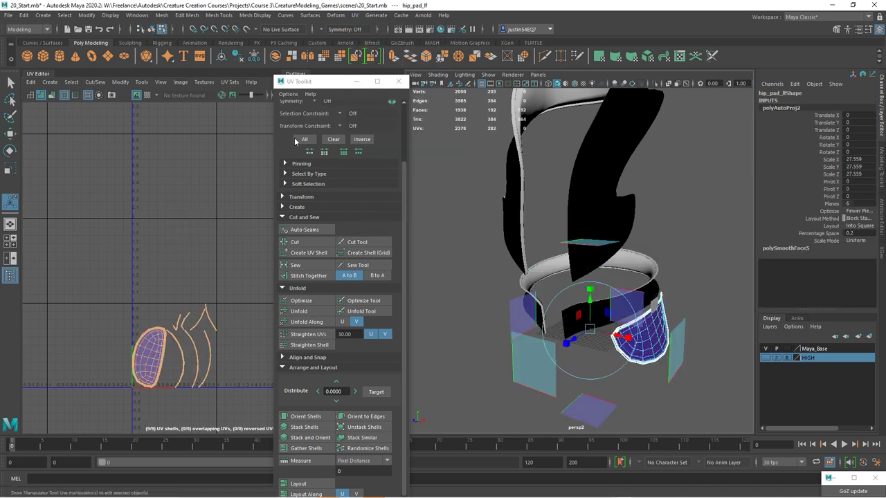
- Move the hip pad's main UV shell left of the 0–1 tile and stitch the thin border shells onto it
alt+middle_drag(208, 234, 214, 213)
right_drag(160, 272, 123, 257)
click(170, 276)
key(w)
drag(169, 279, 101, 270)
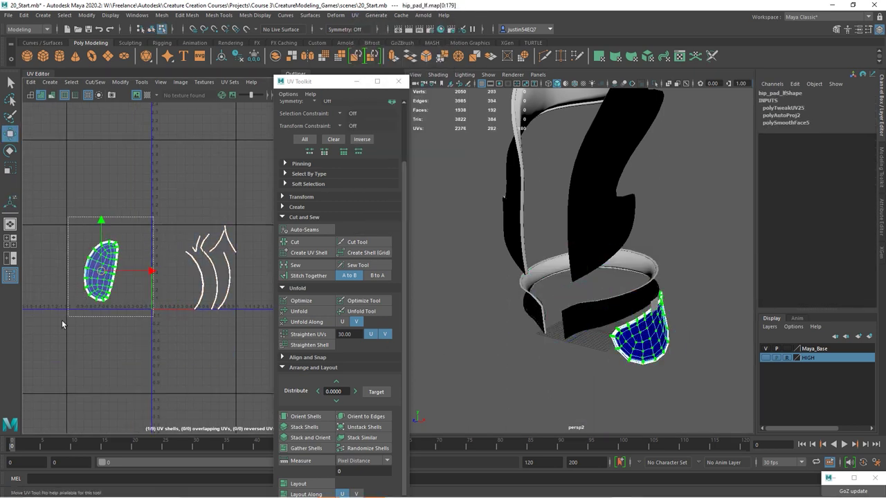
key(ctrl+F10)
click(288, 277)
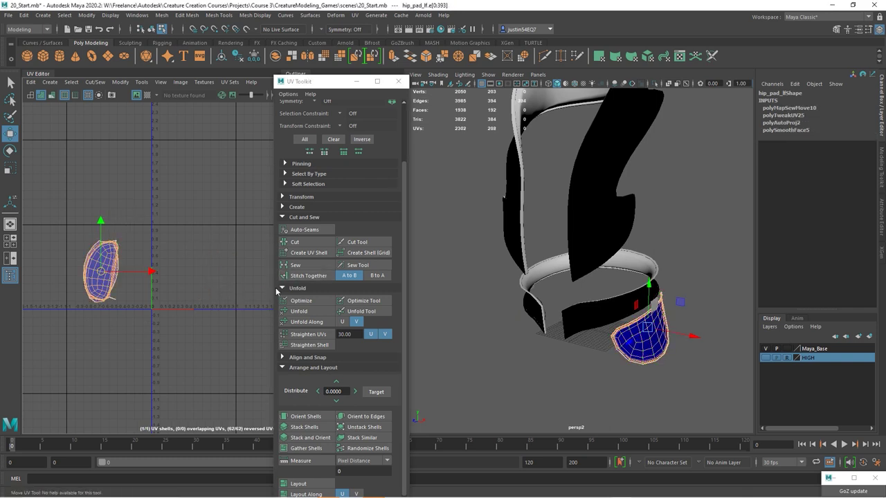
- Sew the left hip pad's remaining UV seams, unfold its shell and return to object selection
click(296, 265)
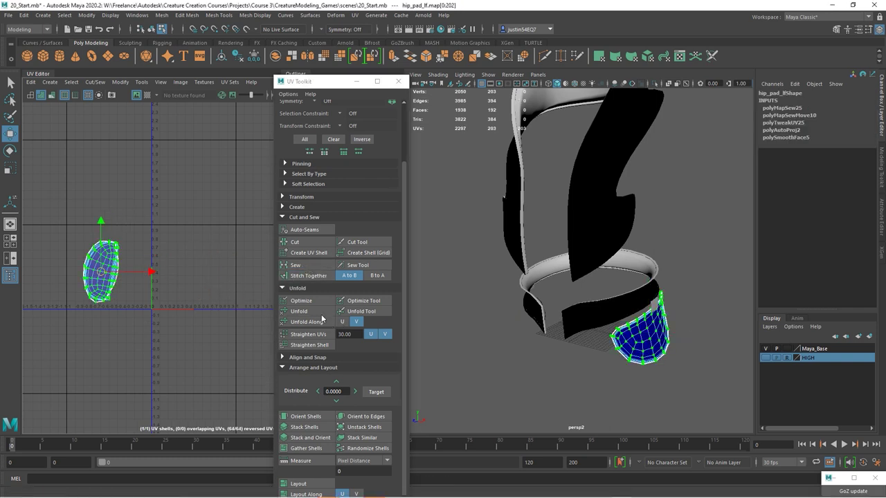
click(299, 312)
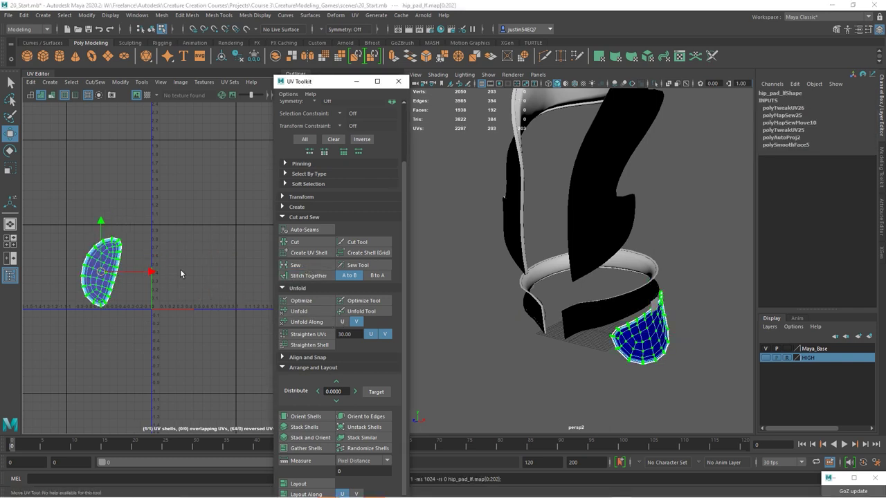
click(152, 31)
- Delete the construction history of the left hip pad
click(23, 15)
mouse_move(69, 125)
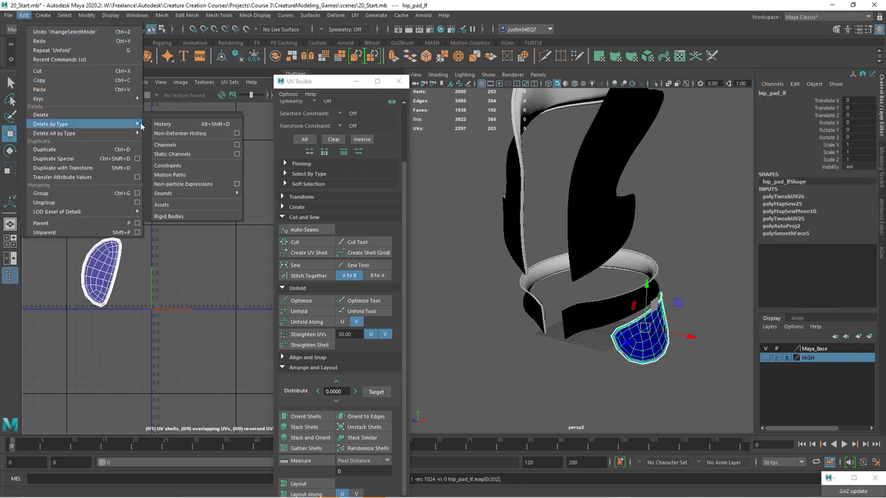
click(180, 126)
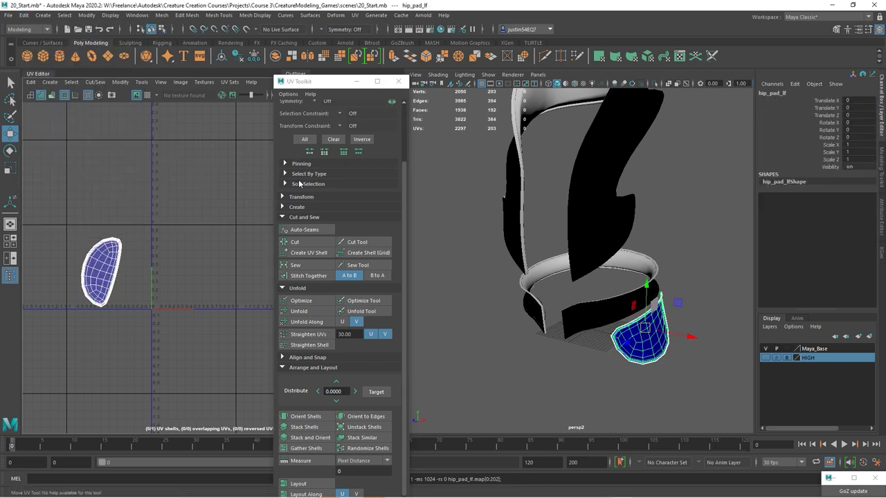
click(162, 14)
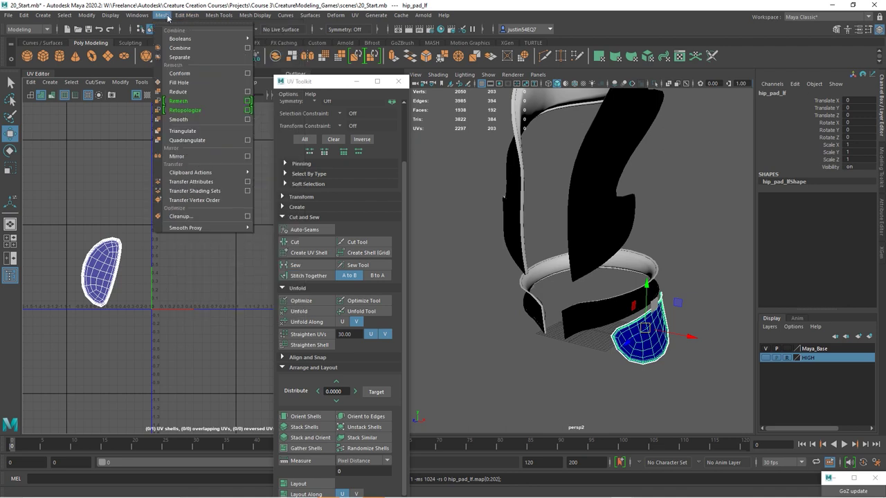
click(183, 160)
key(ctrl+z)
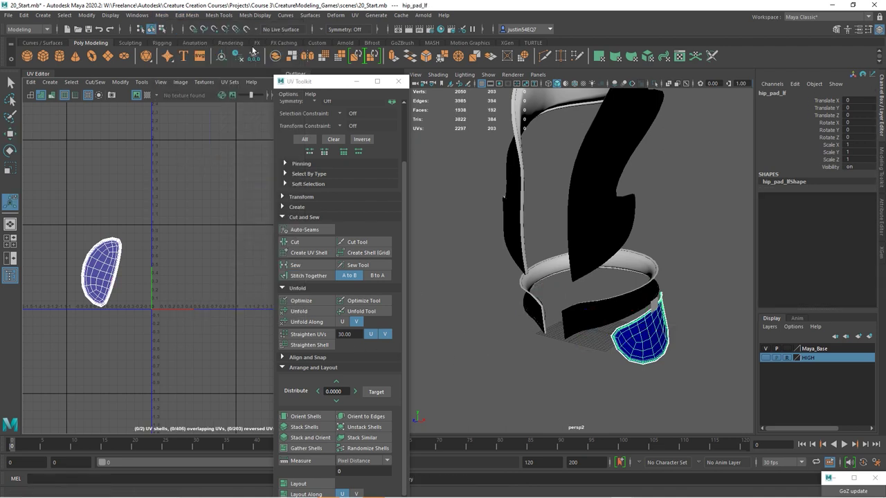
- Mirror the left hip pad as copied geometry across the world X axis
click(184, 15)
mouse_move(161, 14)
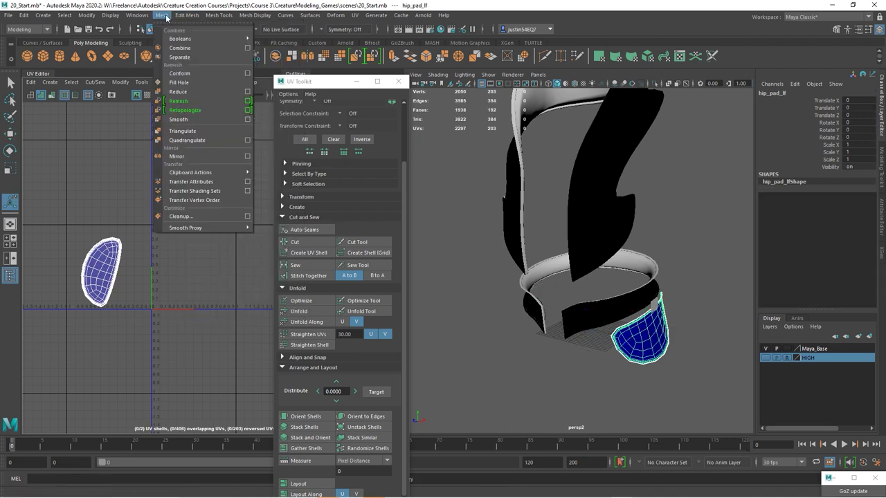
click(250, 160)
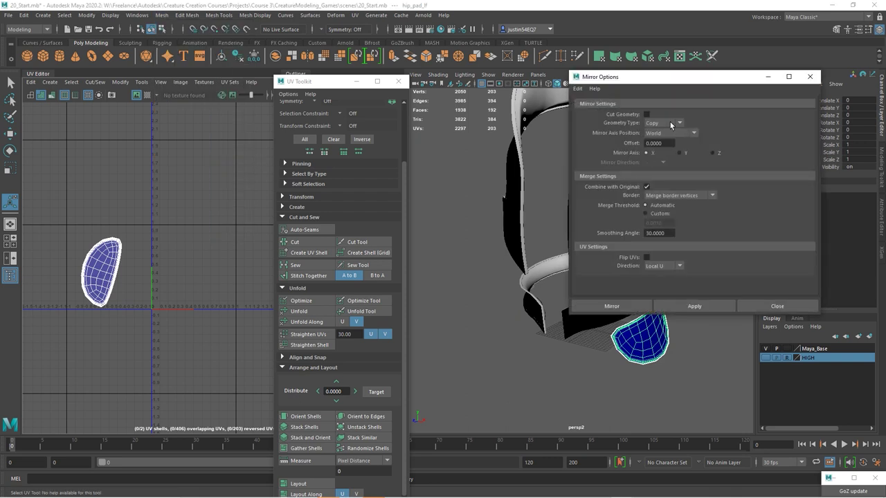
click(628, 306)
- Move the mirrored hip pad's UV shell straight below the original shell's position and flip it
click(510, 314)
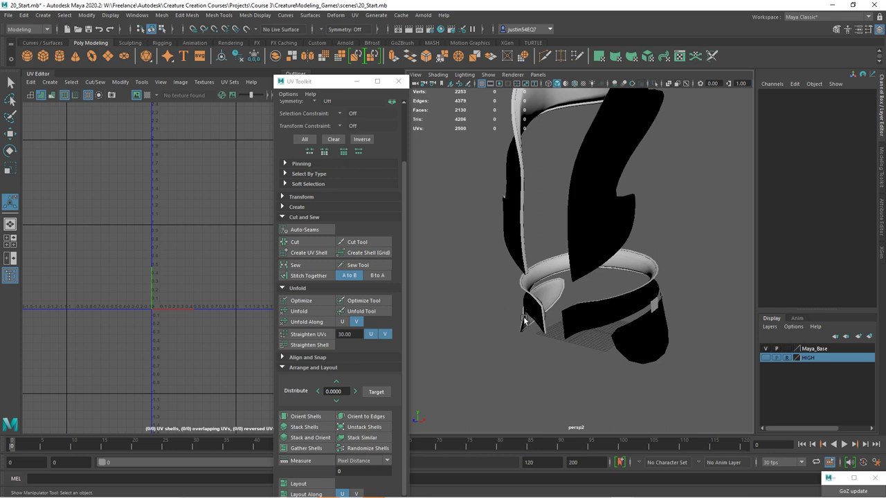
click(523, 320)
right_drag(95, 271, 103, 279)
click(104, 278)
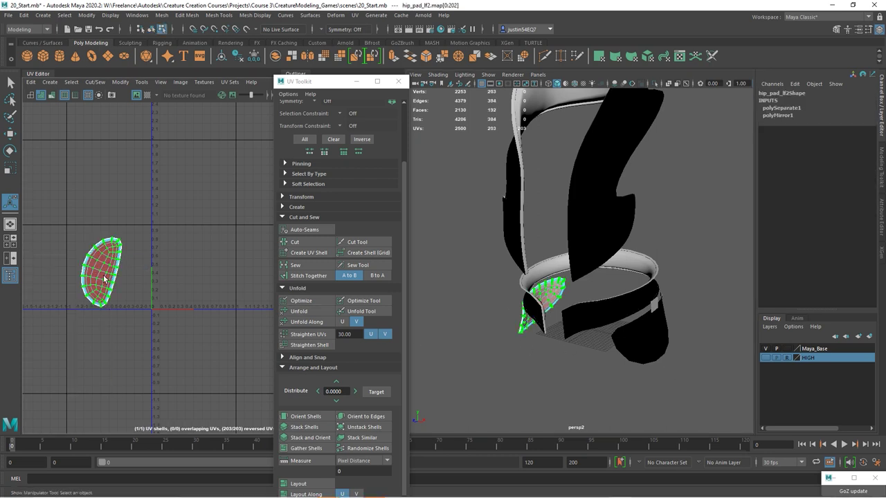
key(w)
drag(103, 275, 93, 373)
click(121, 81)
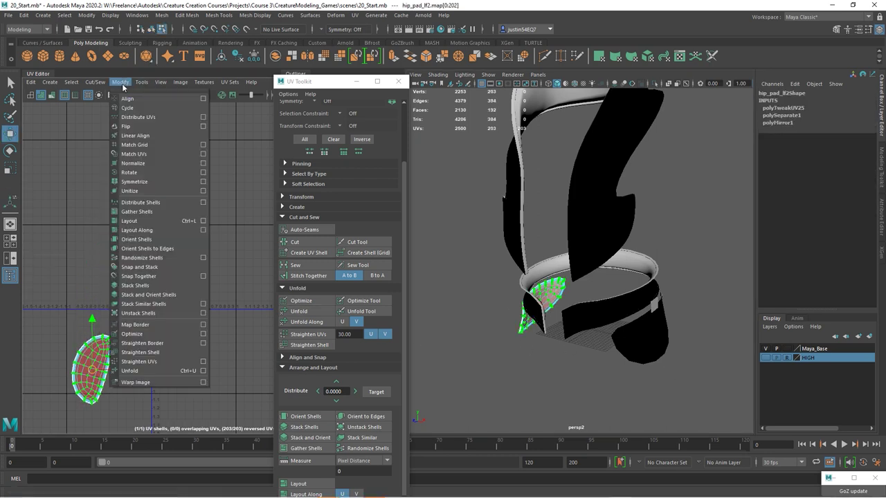
click(136, 127)
- Select both hip pads as objects and delete their construction history
click(151, 32)
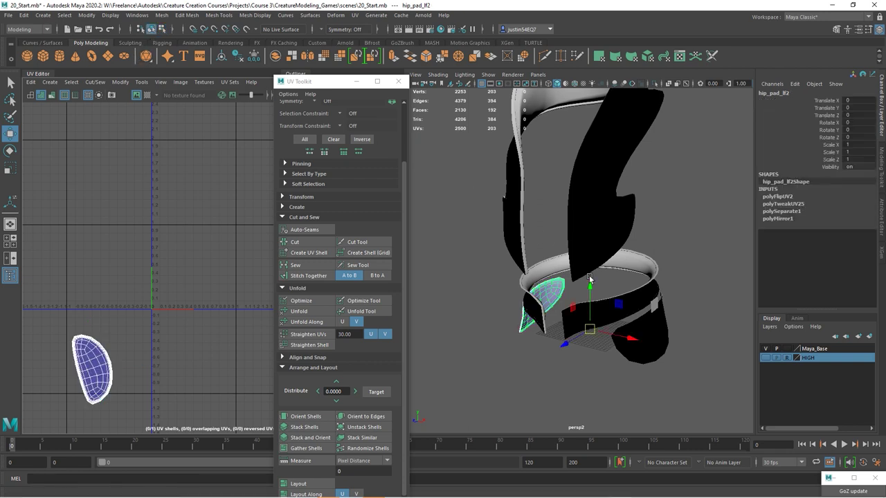
shift+click(627, 358)
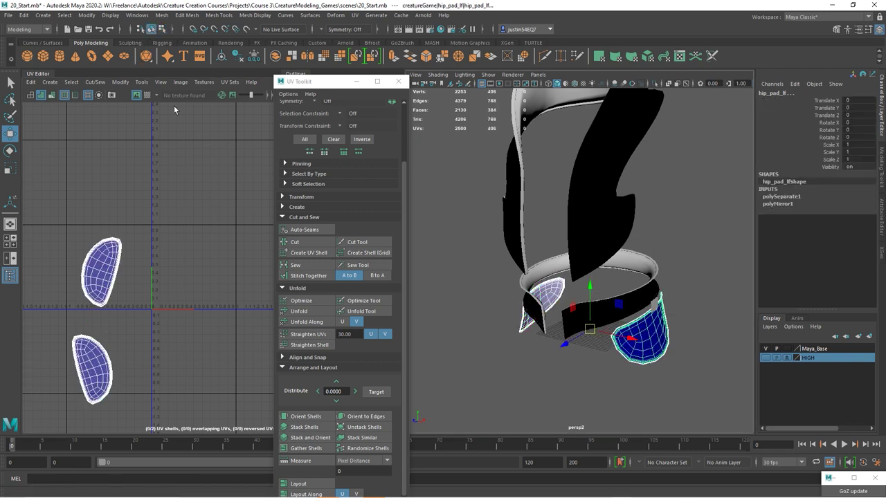
click(24, 14)
mouse_move(77, 119)
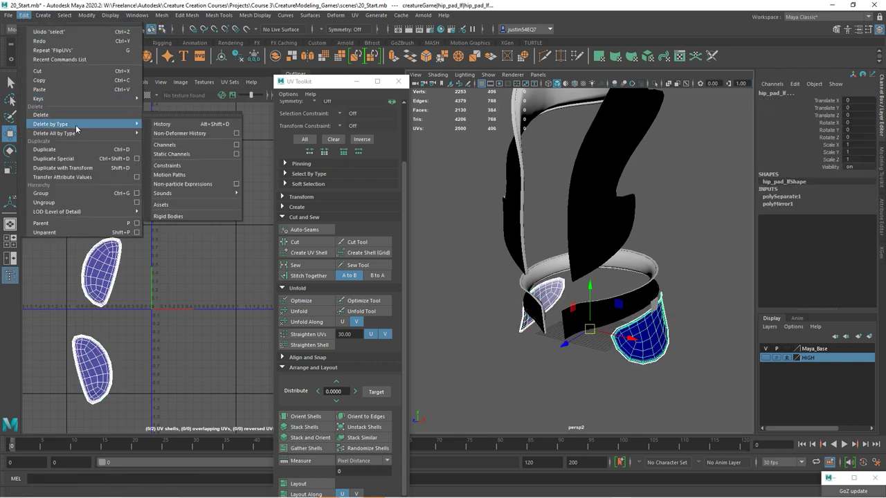
click(169, 126)
- Select the cowl pad and apply an automatic UV projection to it
alt+middle_drag(190, 218, 188, 162)
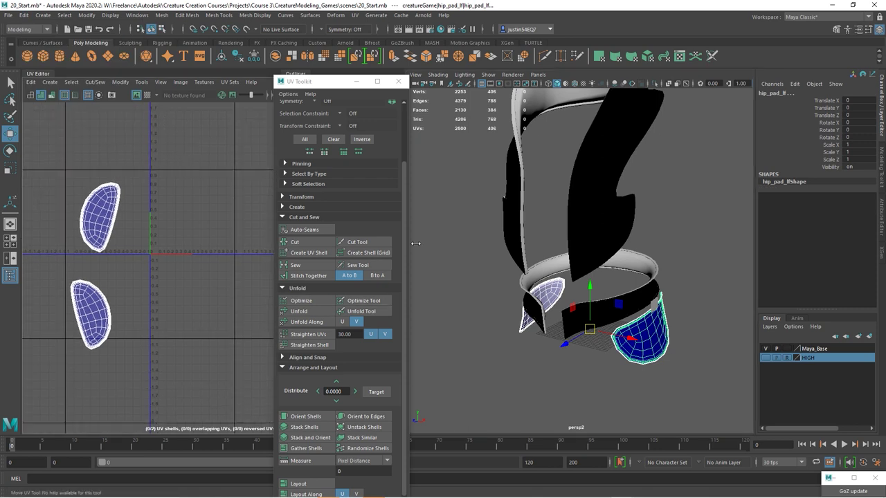
click(617, 304)
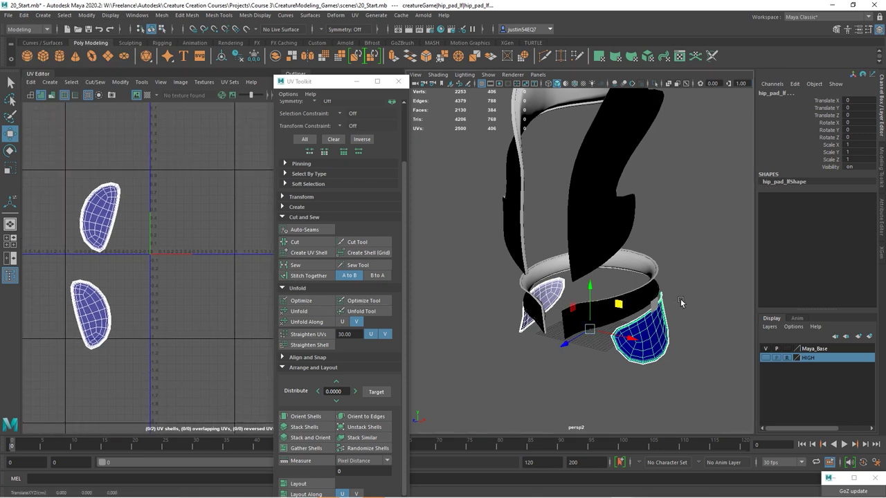
click(661, 264)
scroll(609, 262, down, 3)
click(592, 196)
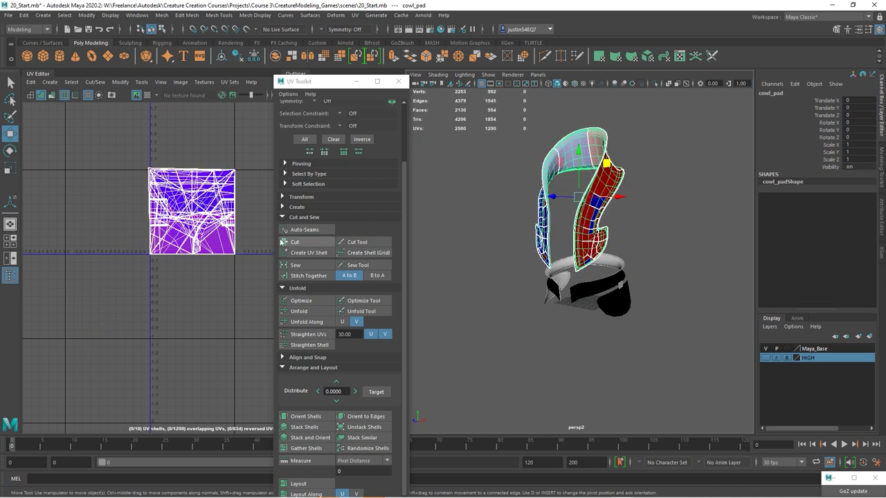
click(355, 15)
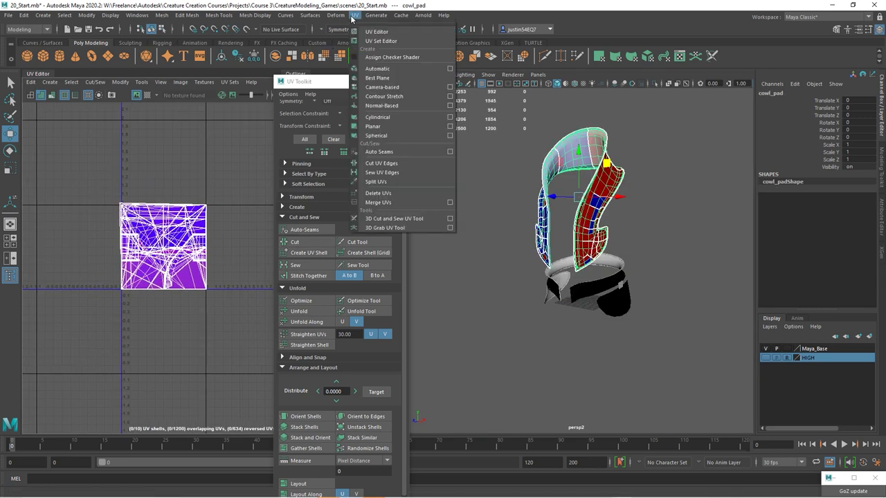
click(378, 70)
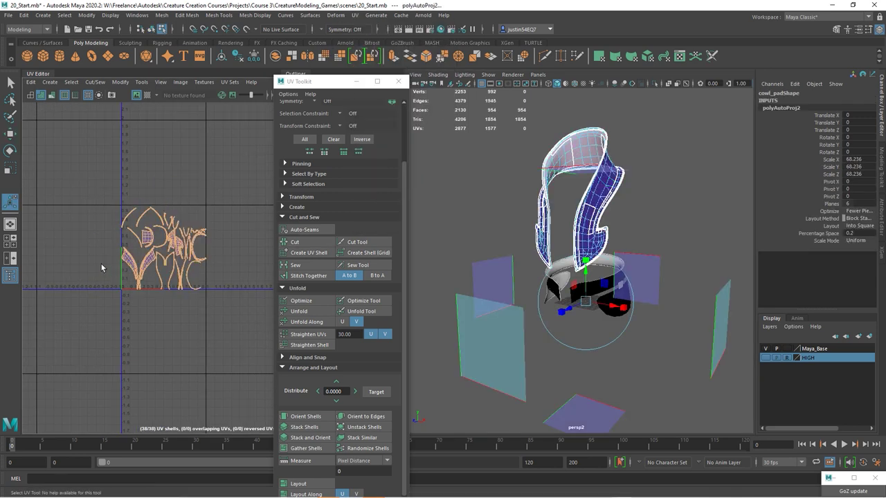
- Stitch all of the cowl pad's UV shells together along their edges and unfold the combined shell
alt+right_drag(101, 267, 226, 252)
alt+right_drag(234, 260, 158, 236)
alt+middle_drag(231, 229, 186, 233)
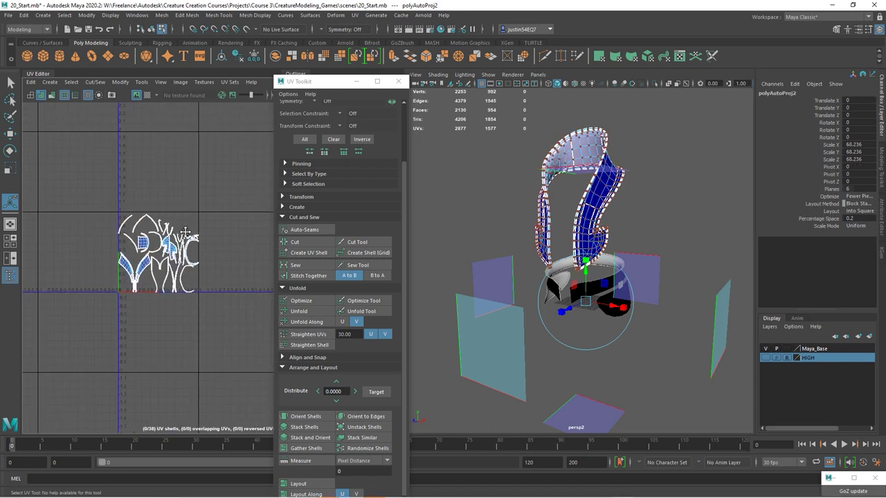
right_drag(185, 231, 185, 205)
drag(91, 189, 232, 326)
click(306, 276)
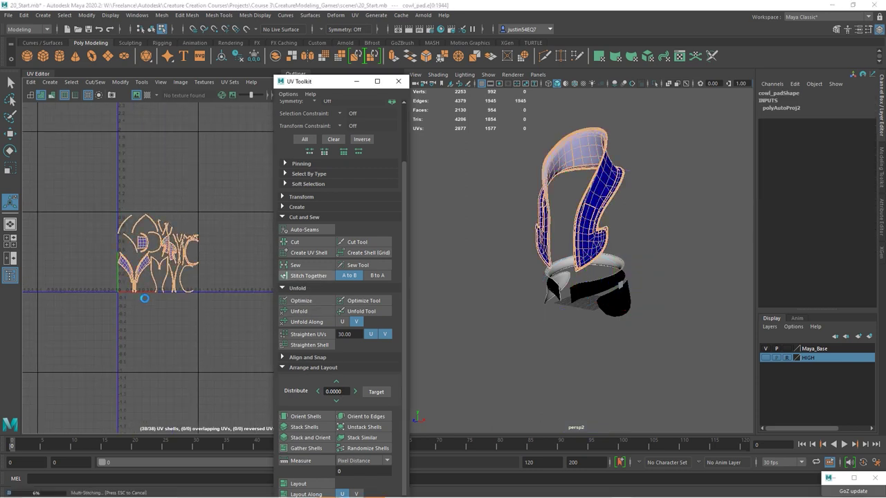
right_drag(136, 300, 280, 290)
double_click(139, 289)
click(299, 310)
- Examine the unfolded cowl pad shell along its length and at its hooked end for distortion
alt+middle_drag(190, 272, 138, 196)
alt+right_drag(137, 195, 223, 289)
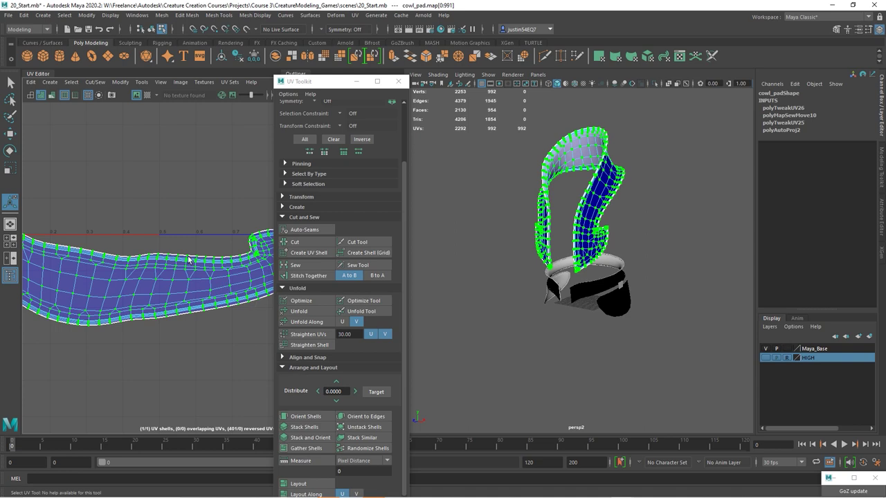
alt+right_drag(188, 260, 243, 223)
alt+middle_drag(242, 223, 49, 246)
alt+right_drag(102, 269, 56, 258)
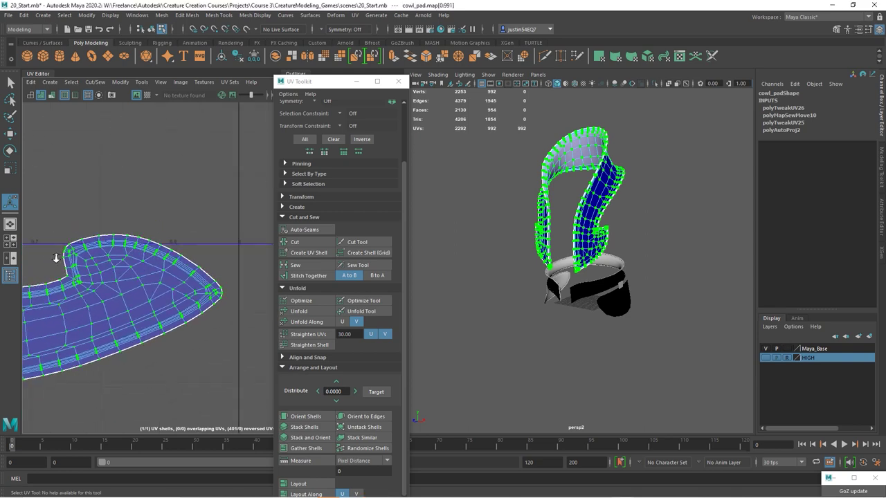
scroll(57, 257, down, 3)
alt+middle_drag(160, 248, 268, 231)
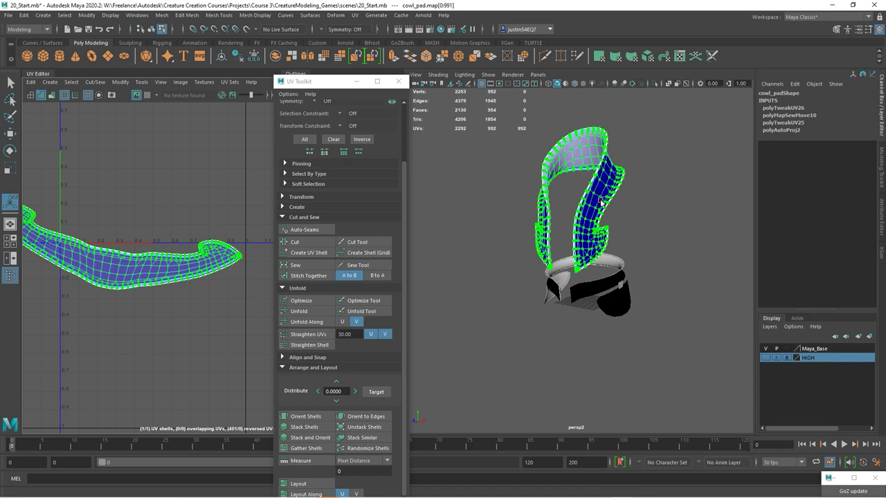
alt+right_drag(200, 287, 294, 286)
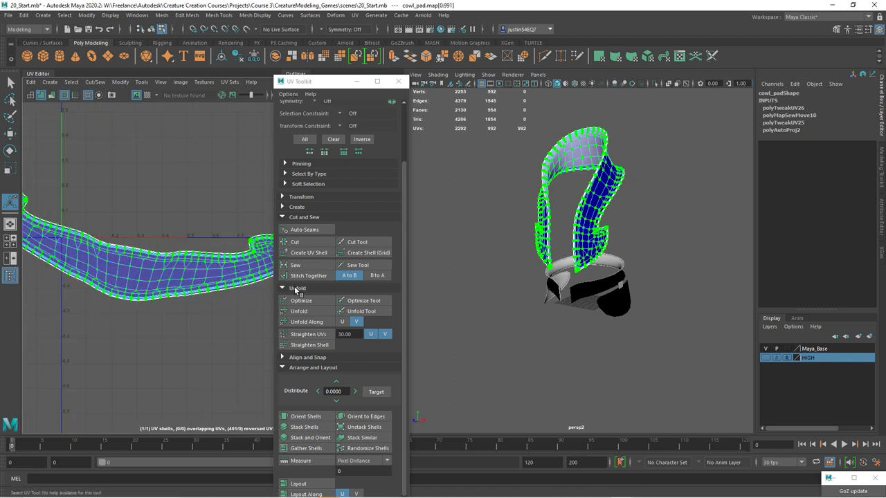
- Cut the cowl pad's UV shell into two halves along its middle edge loop
right_drag(139, 285, 138, 261)
double_click(129, 274)
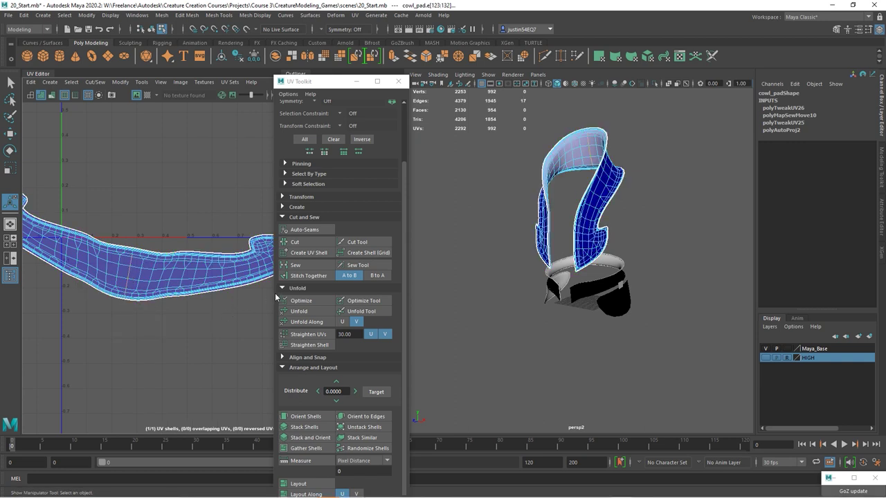
click(303, 243)
- Move the right half of the cowl pad's UV shell beneath the left half and return to object selection
key(w)
alt+right_drag(198, 277, 240, 265)
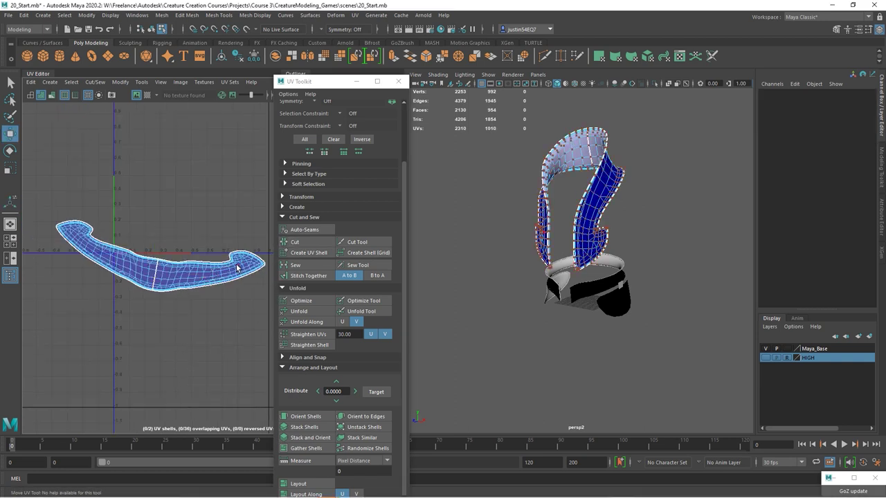
click(229, 278)
drag(208, 272, 118, 318)
alt+right_drag(163, 291, 123, 288)
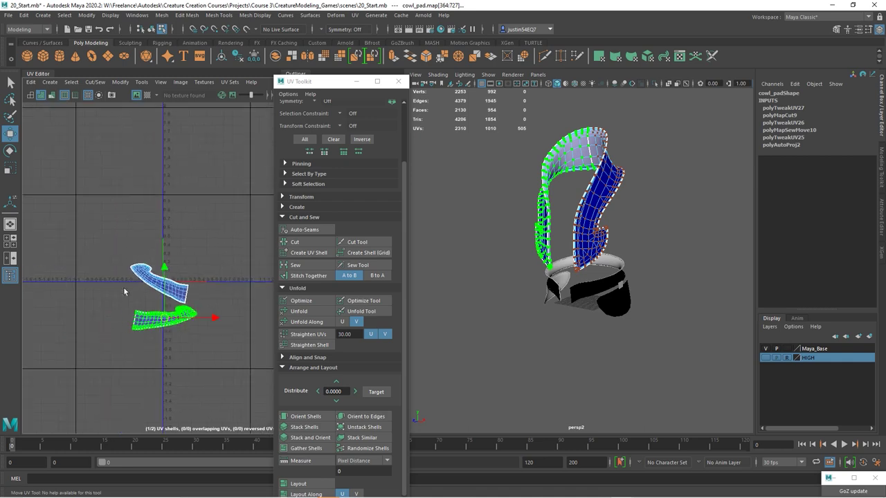
alt+middle_drag(123, 288, 183, 262)
alt+right_drag(192, 262, 179, 261)
click(152, 30)
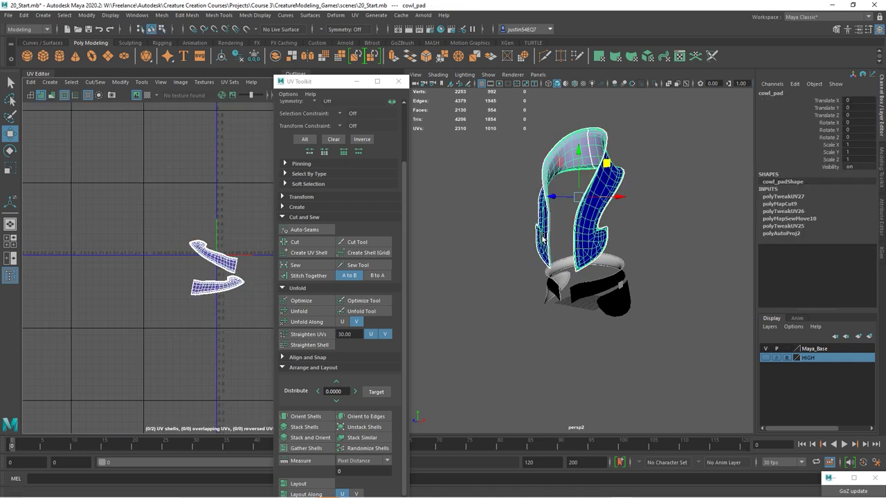
- Select both small belt hinges and examine their existing UV shells and shape
alt+right_drag(631, 260, 747, 268)
click(658, 309)
alt+drag(543, 296, 633, 307)
shift+click(510, 321)
alt+middle_drag(254, 313, 163, 316)
alt+right_drag(164, 316, 251, 315)
alt+drag(605, 304, 467, 309)
alt+drag(577, 301, 528, 291)
alt+right_drag(528, 290, 599, 298)
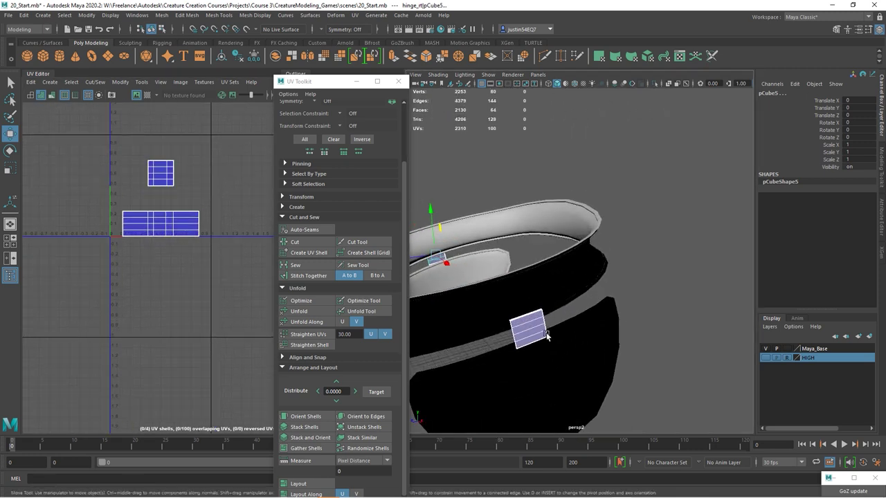
- Select only the left hinge and apply an automatic UV projection to it
click(543, 330)
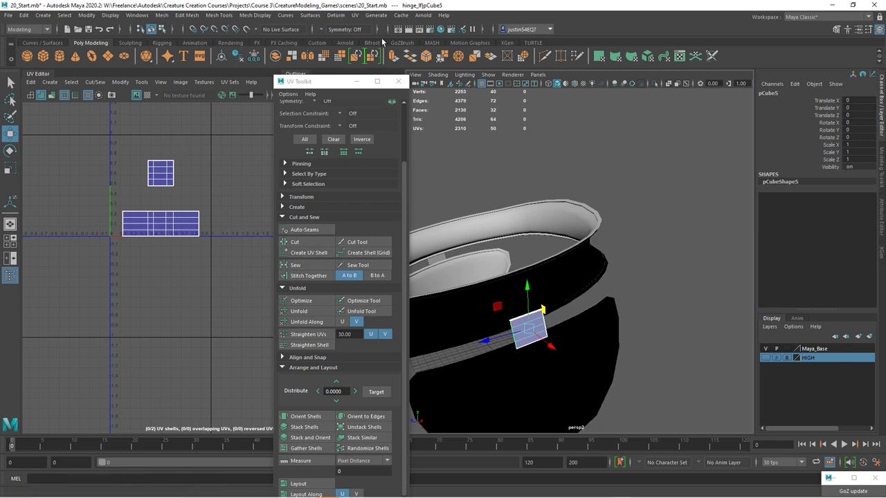
click(357, 16)
click(371, 72)
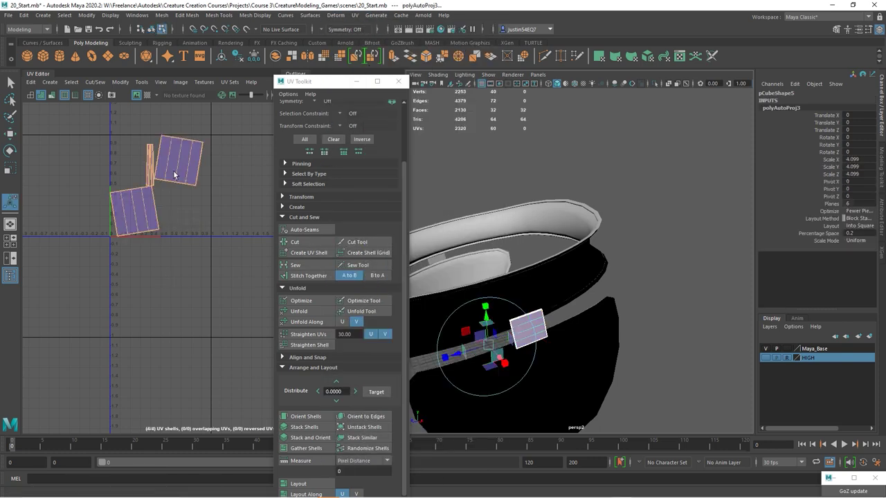
- Stitch the hinge's thin side UV shells onto the upper large shell
right_drag(168, 175, 170, 151)
double_click(196, 144)
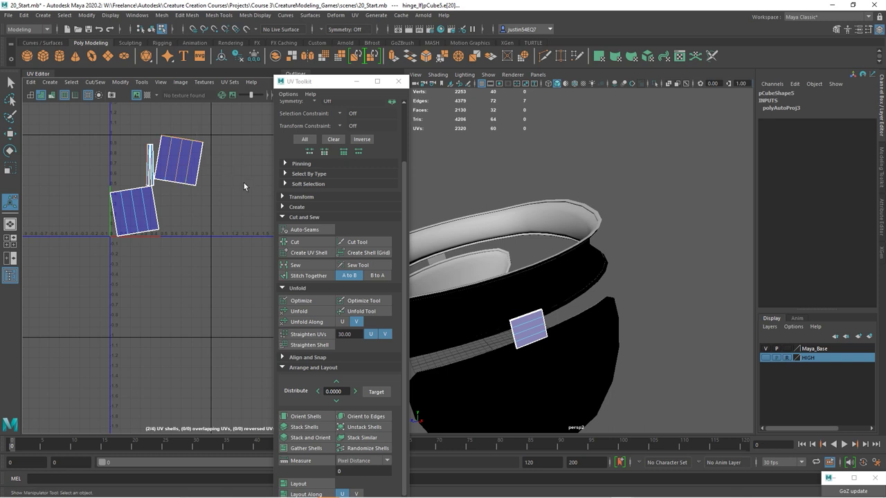
click(301, 276)
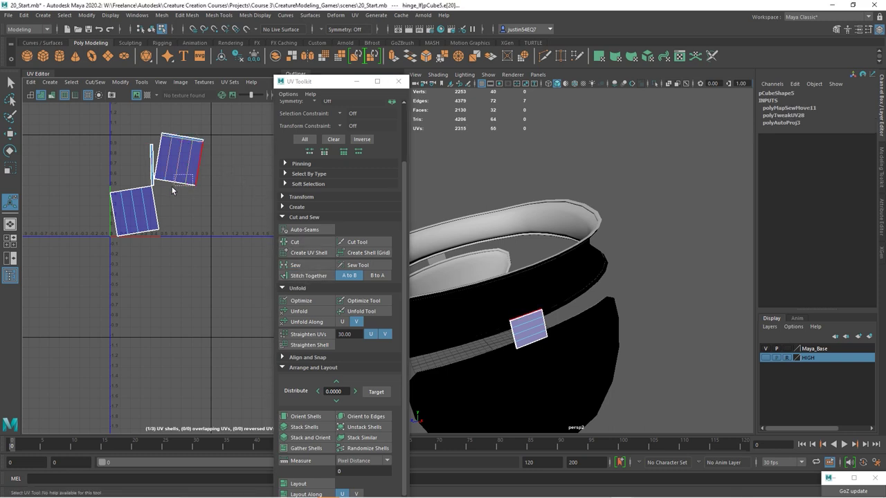
click(297, 275)
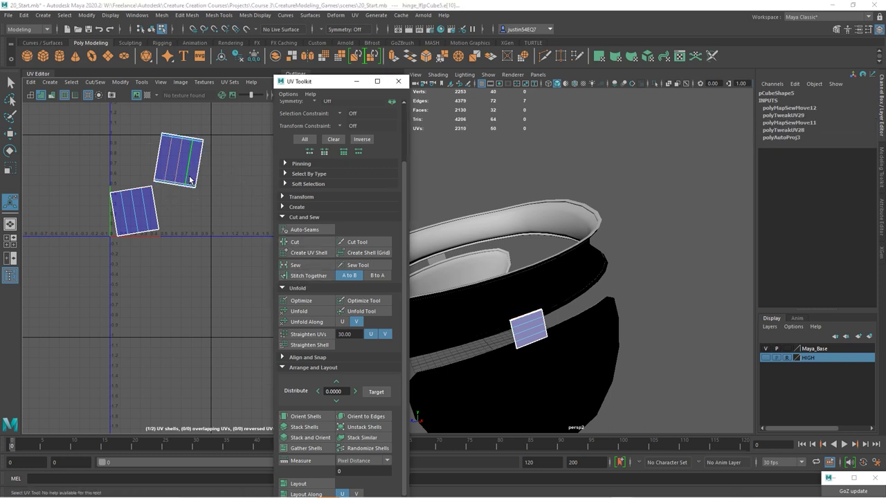
- Stitch the left hinge's two large UV shells into one, scale it down and move it beyond the UV tile
click(304, 275)
click(191, 185)
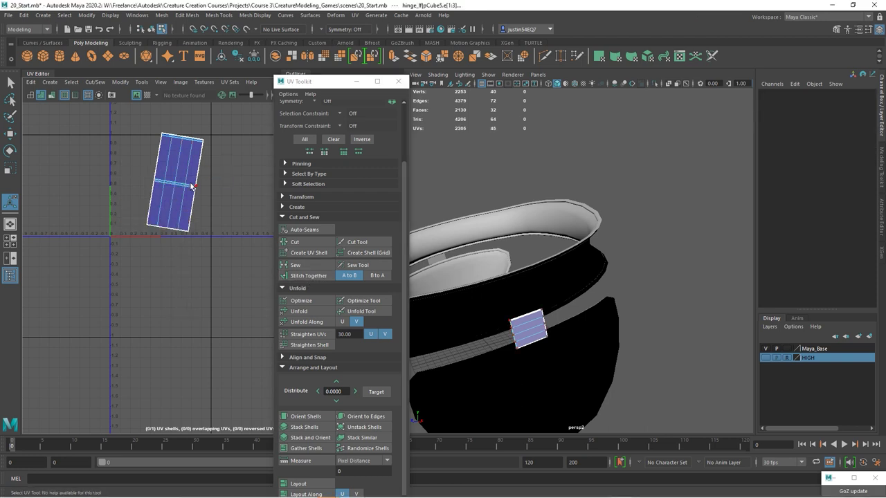
click(192, 185)
scroll(204, 207, down, 4)
key(w)
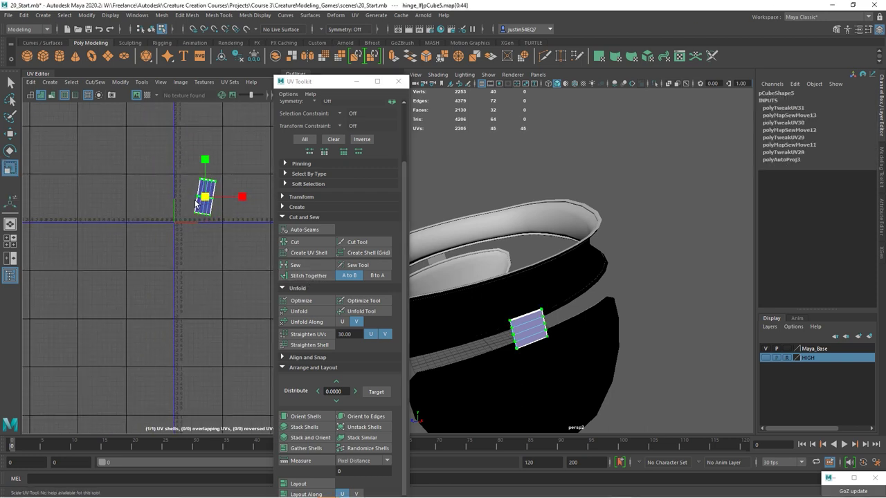
key(w)
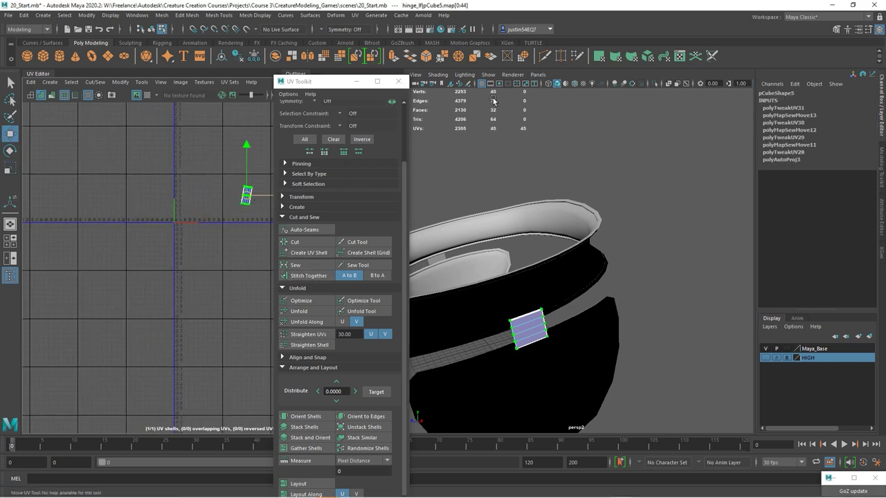
- Return to object selection and delete the left hinge's construction history
click(153, 30)
click(24, 15)
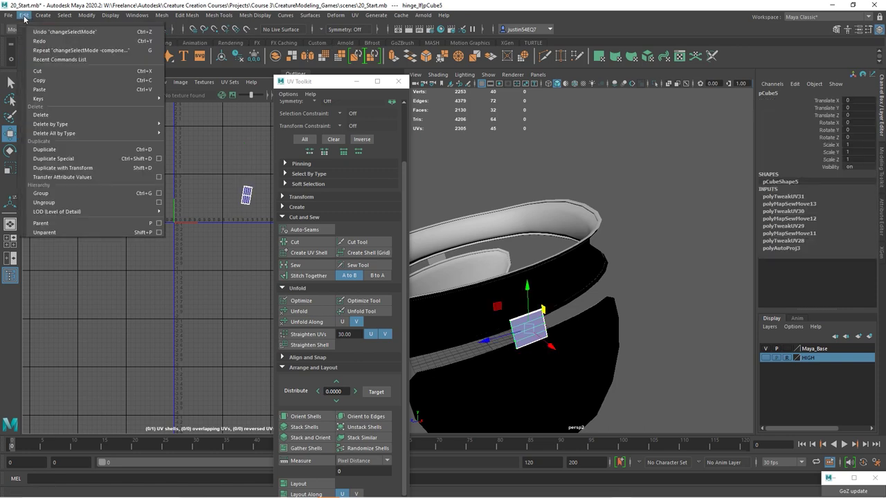
mouse_move(104, 124)
click(184, 124)
- Apply an automatic UV projection to the right hinge and stitch its pieces into a single shell
alt+drag(537, 236, 572, 251)
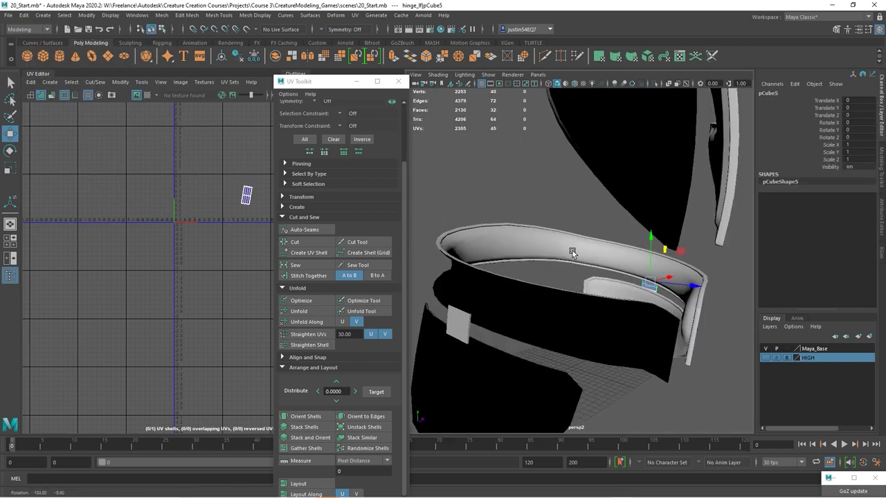
alt+right_drag(208, 213, 258, 215)
click(647, 56)
drag(204, 125, 212, 179)
click(307, 276)
click(295, 265)
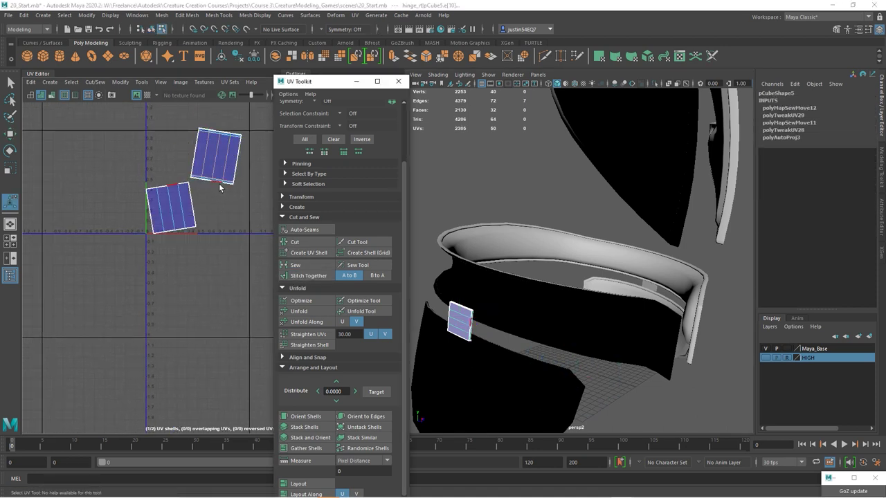
click(307, 277)
- Scale down the right hinge's whole UV shell, place it clear of the other layouts and return to object selection
right_drag(200, 168, 229, 180)
double_click(229, 187)
alt+middle_drag(199, 198, 97, 253)
key(r)
drag(110, 234, 252, 273)
key(w)
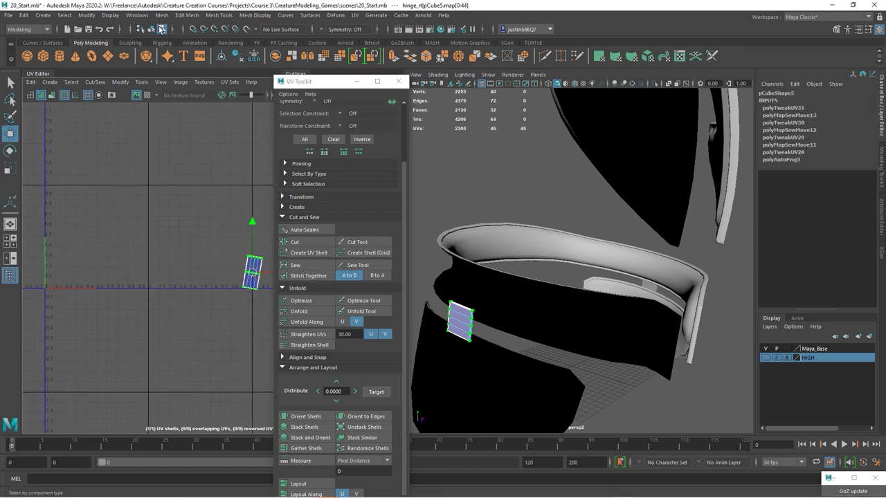
click(155, 29)
- Select all the accessory meshes together and move the left hinge's UV shell beside the right hinge's shell
scroll(512, 211, down, 6)
drag(483, 124, 662, 337)
scroll(143, 259, down, 3)
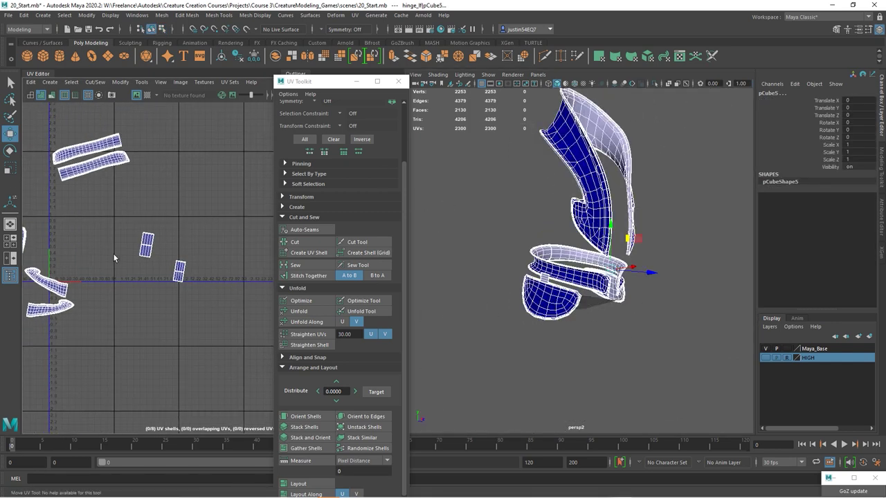
right_drag(158, 256, 173, 263)
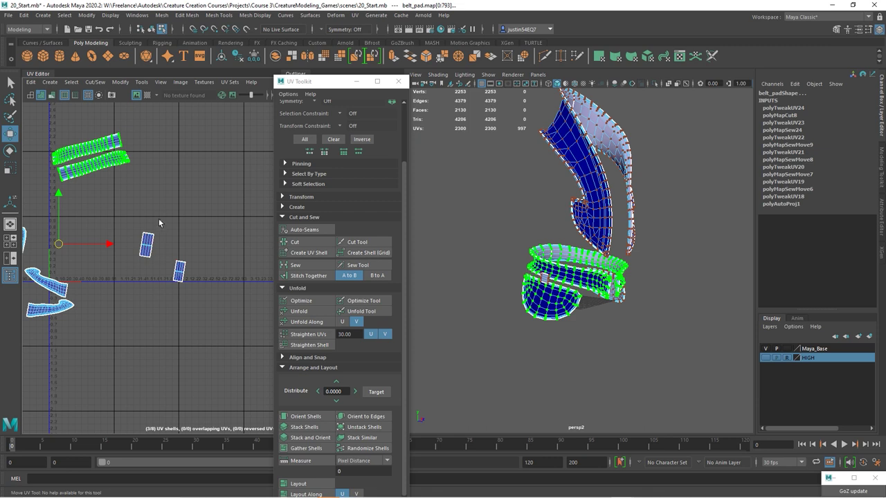
click(146, 244)
drag(147, 247, 156, 264)
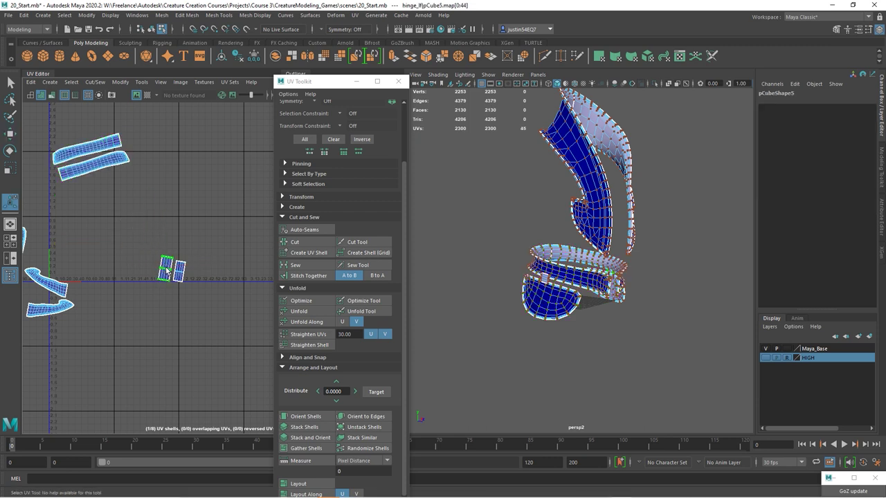
key(e)
key(r)
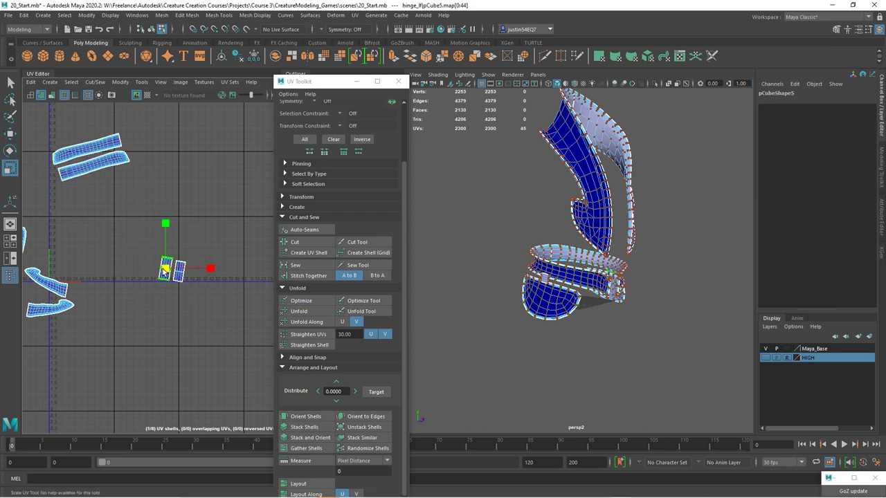
alt+middle_drag(208, 236, 266, 230)
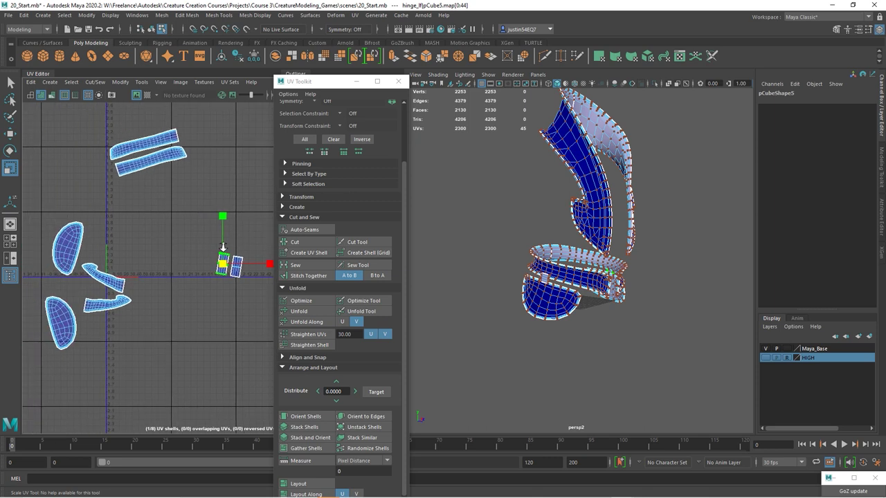
- Select every accessory UV shell, scale them down together and shift the group lower around the UV origin
scroll(246, 242, down, 3)
drag(72, 121, 294, 381)
key(w)
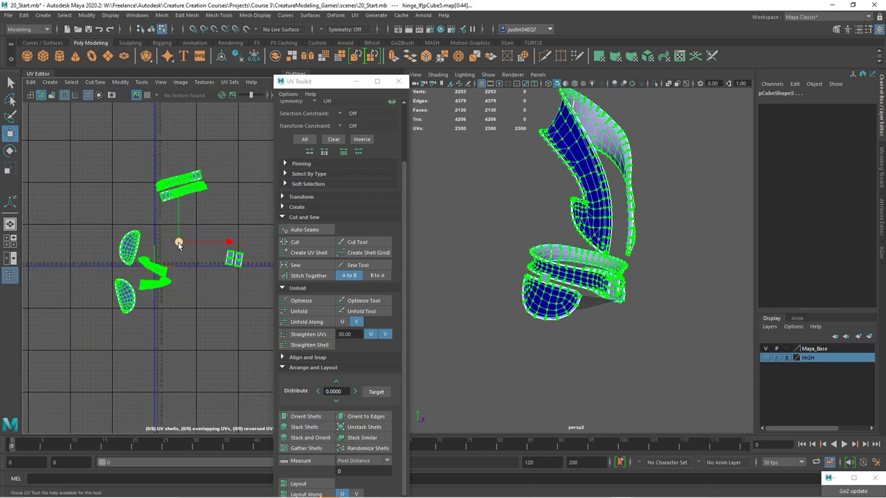
drag(181, 246, 165, 276)
key(r)
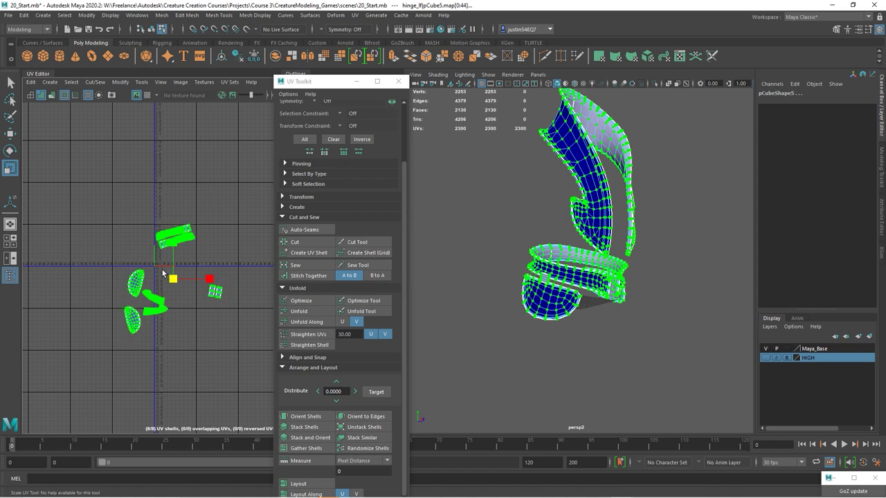
- Rotate both belt UV shells together until they lie horizontally in the upper part of the UV tile
scroll(211, 196, up, 4)
drag(227, 167, 47, 269)
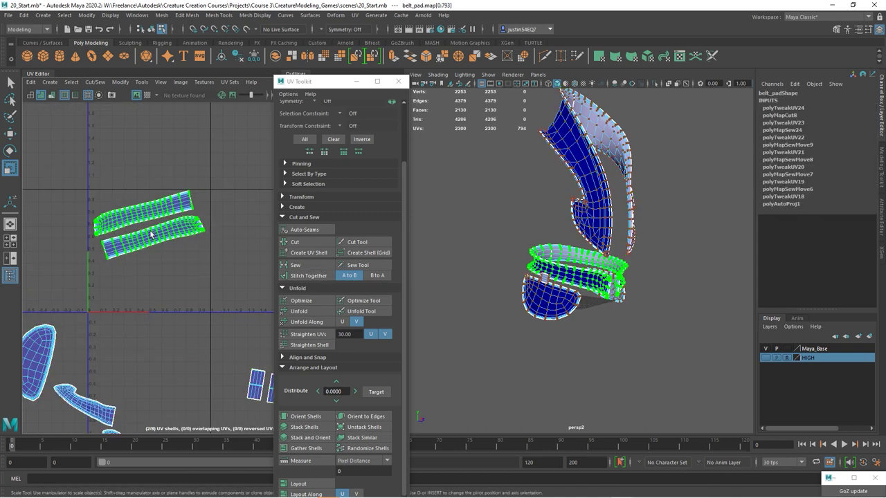
key(e)
drag(192, 211, 146, 219)
key(w)
scroll(145, 229, down, 1)
- Select both cowl pad UV shells and scale them up uniformly
alt+middle_drag(100, 370, 124, 316)
click(125, 316)
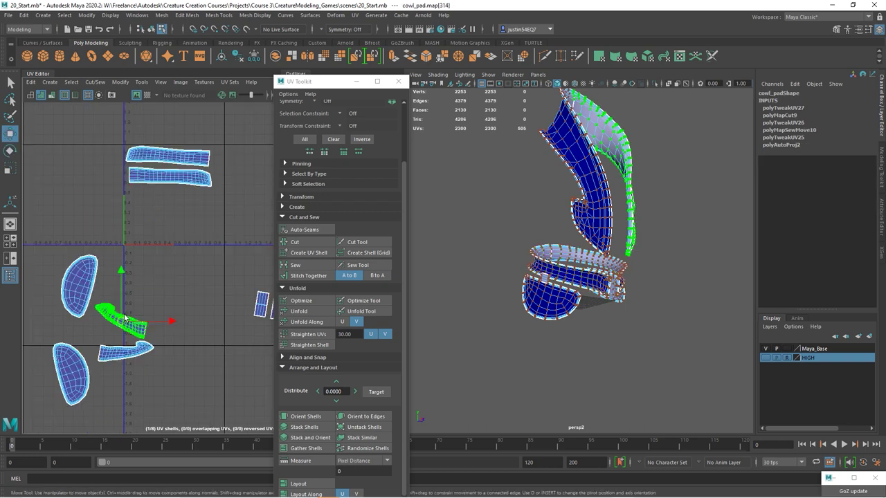
shift+click(129, 355)
key(r)
drag(124, 333, 159, 331)
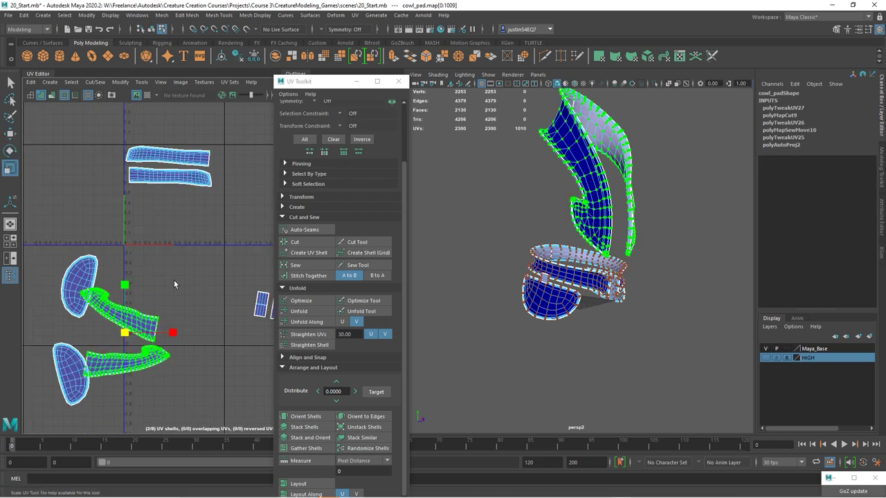
- Display the checker map and enlarge both cowl pad shells further to match the checker size on the other pads
click(147, 96)
alt+drag(603, 304, 550, 306)
alt+right_drag(549, 306, 612, 307)
alt+middle_drag(612, 307, 606, 325)
drag(123, 332, 191, 289)
scroll(140, 332, down, 3)
key(w)
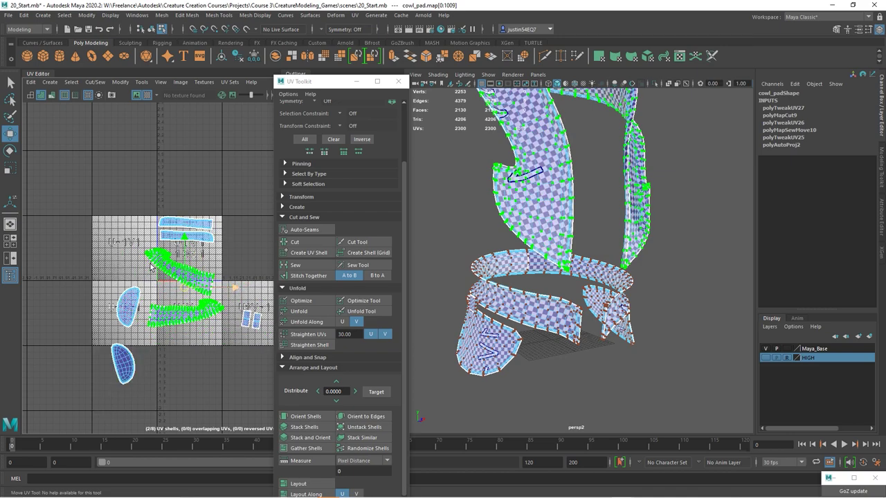
- Select all accessory UV shells and scale them down slightly as a group
drag(65, 183, 303, 444)
key(r)
drag(186, 301, 183, 302)
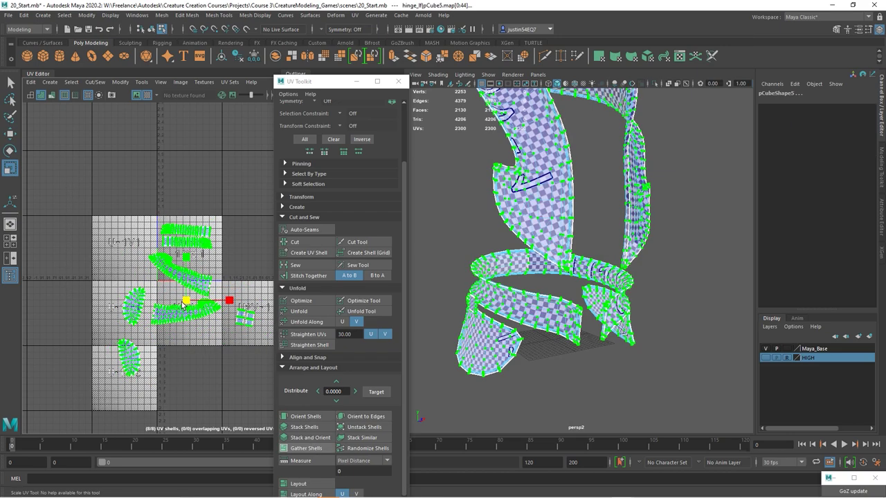
- Rotate the two cowl pad shells to lie roughly horizontal and stack them at the bottom of the UV tile
scroll(184, 303, up, 5)
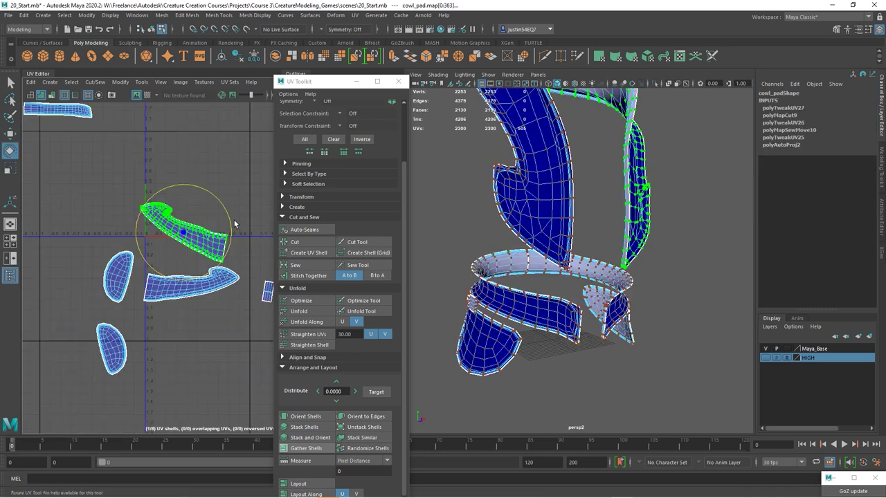
drag(200, 195, 196, 228)
key(w)
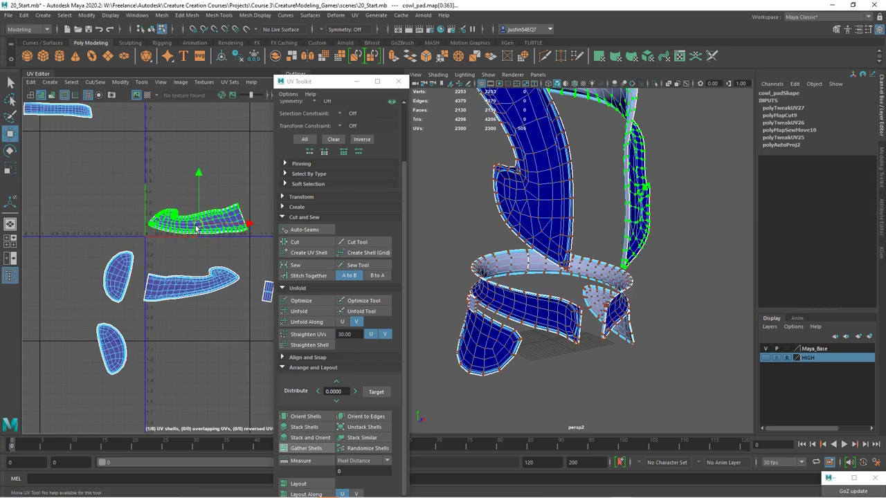
click(200, 282)
key(e)
drag(198, 283, 196, 200)
key(w)
alt+middle_drag(196, 200, 137, 225)
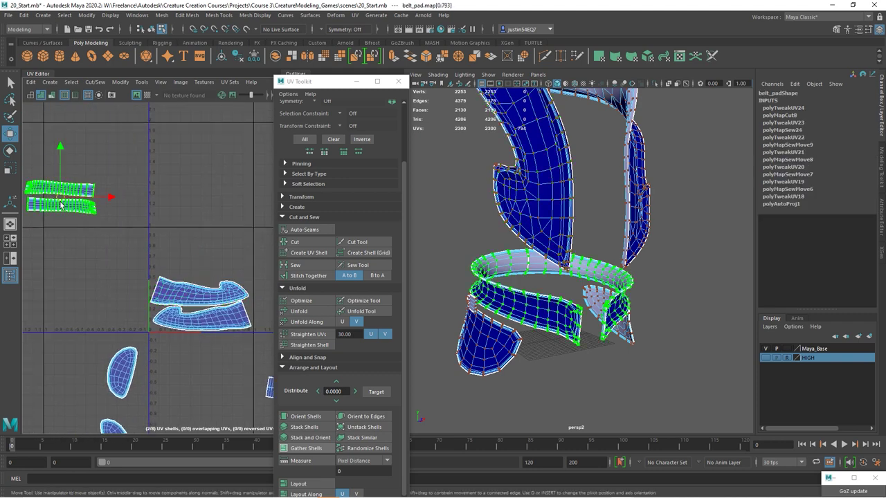
- Move both belt shells to the tile's upper-right corner and turn the lower one around to match the upper one
drag(61, 205, 213, 242)
scroll(209, 267, up, 5)
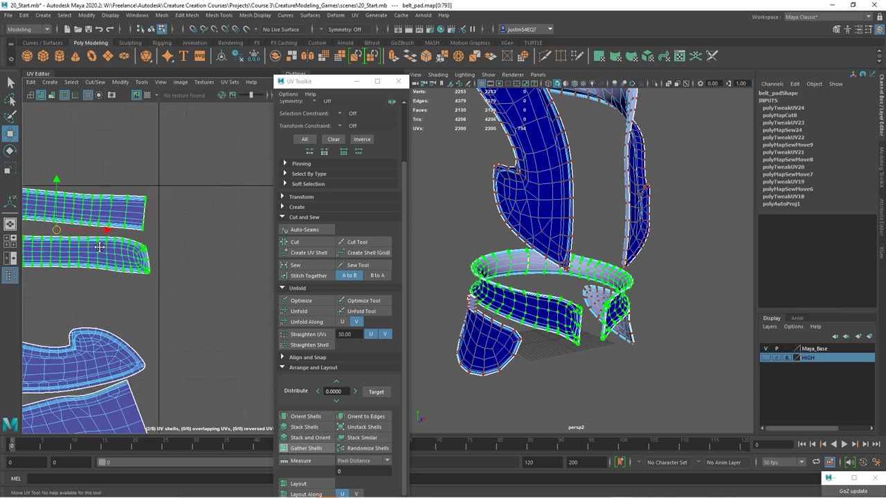
click(185, 292)
click(177, 257)
key(e)
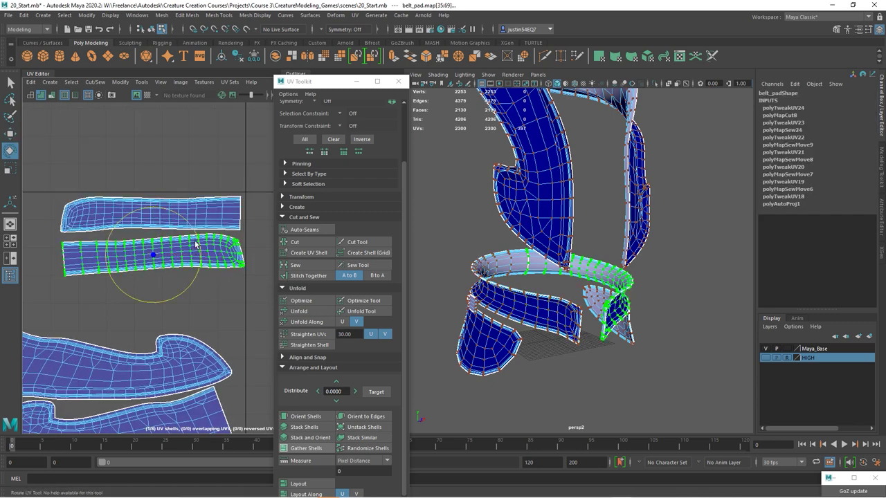
drag(198, 248, 88, 282)
key(w)
drag(148, 255, 150, 252)
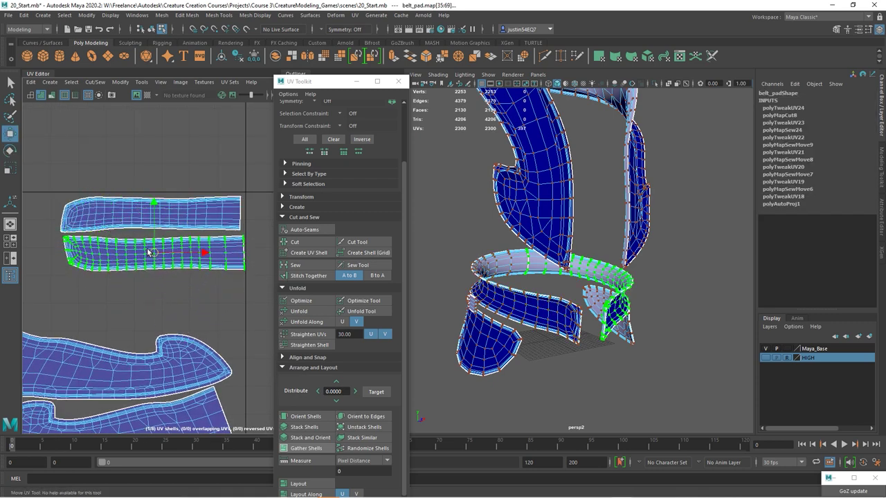
- Place the first hip pad's UV shell between the belt and cowl pad shells, rotated so its flat edge faces down
click(161, 297)
scroll(166, 346, down, 5)
alt+middle_drag(167, 350, 163, 201)
click(68, 287)
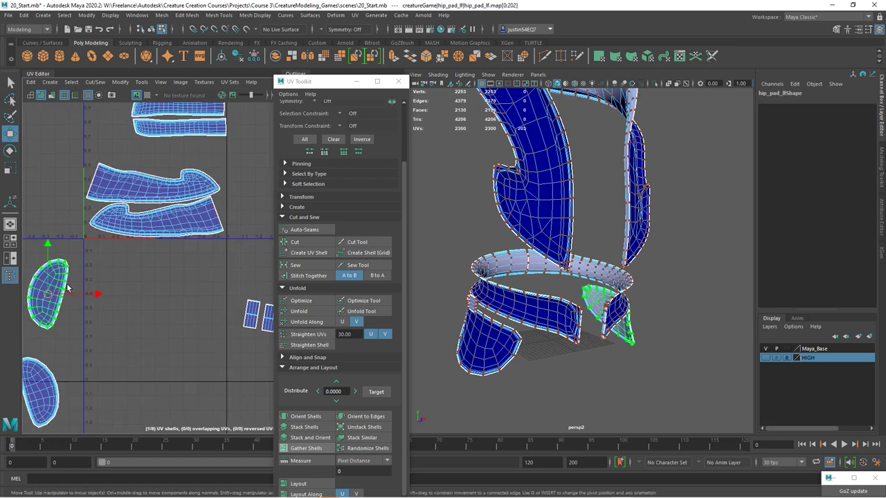
drag(49, 298, 128, 173)
alt+right_drag(141, 167, 204, 233)
alt+middle_drag(204, 234, 175, 301)
key(e)
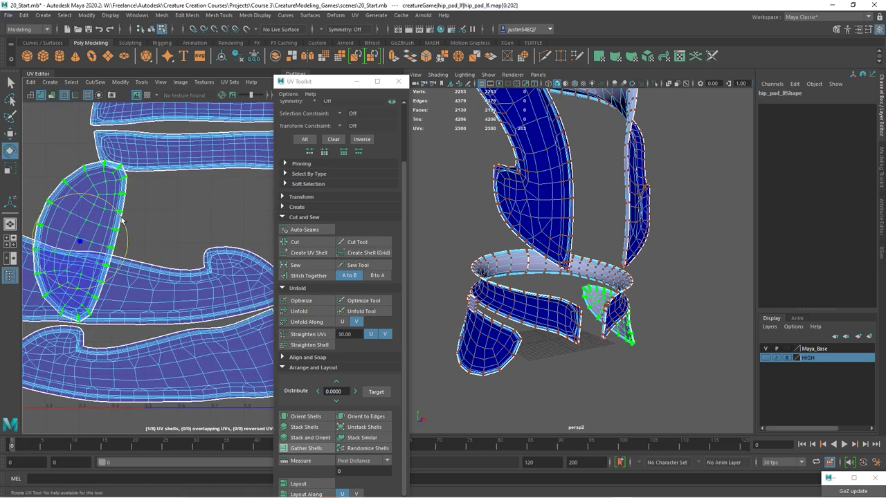
drag(123, 220, 58, 203)
drag(124, 231, 37, 276)
key(w)
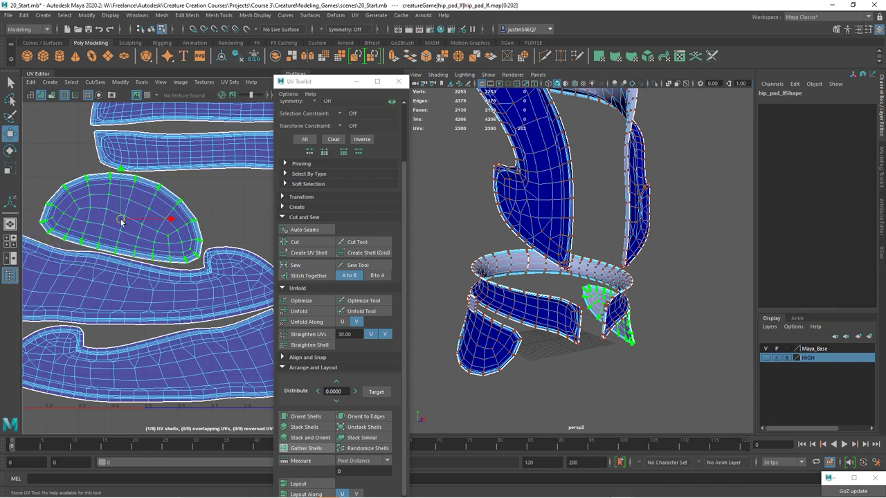
- Move the other hip pad's UV shell into the tile's upper-left corner beside the belt shells and tilt it to fit
scroll(70, 210, down, 5)
click(73, 316)
drag(73, 316, 104, 145)
scroll(104, 146, up, 5)
alt+middle_drag(104, 146, 85, 263)
drag(85, 263, 126, 282)
key(e)
key(w)
scroll(170, 279, down, 2)
alt+middle_drag(200, 266, 123, 262)
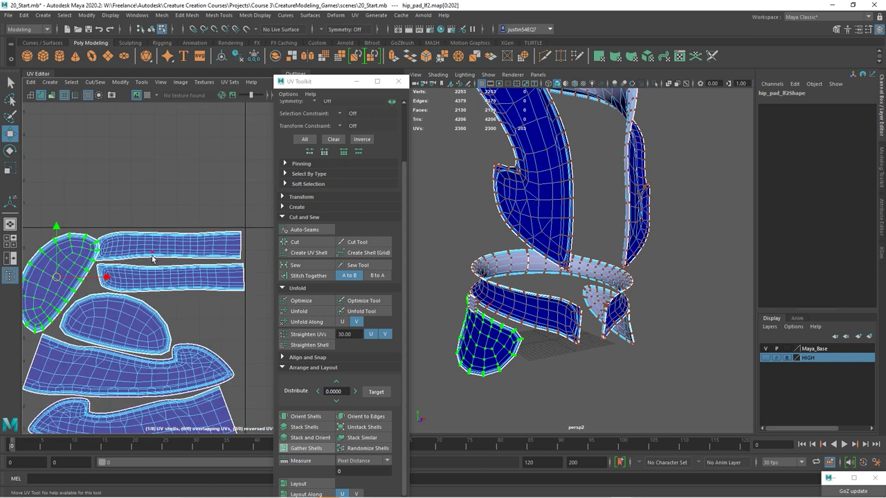
- Nudge the upper belt shell slightly and adjust the adjacent hip pad shell's angle and position inside the UV tile
click(166, 247)
drag(168, 247, 169, 249)
alt+middle_drag(169, 248, 228, 225)
scroll(97, 260, up, 3)
click(105, 257)
key(e)
drag(166, 233, 115, 243)
key(w)
key(e)
key(w)
drag(111, 248, 128, 258)
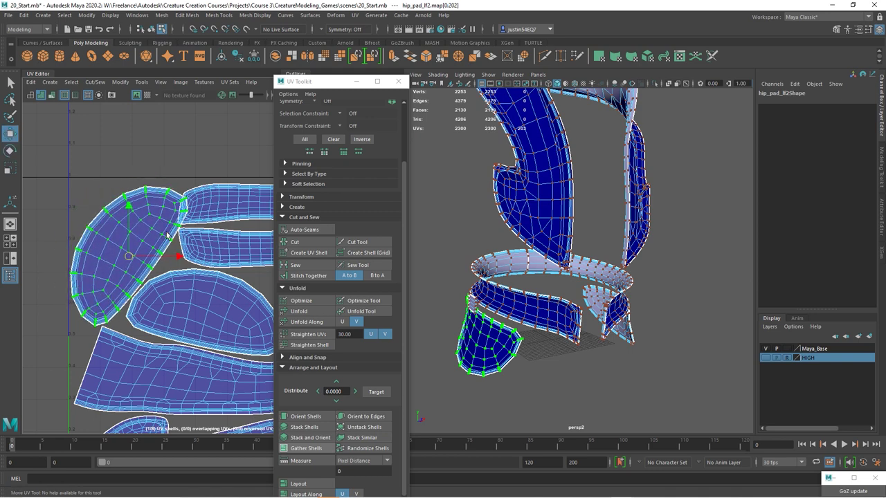
- Fine-tune the upper-left hip pad shell's rotation and position and nudge the neighbouring belt shell to clear it
key(e)
drag(166, 231, 164, 228)
key(w)
drag(129, 255, 126, 250)
alt+middle_drag(266, 214, 175, 248)
click(180, 246)
drag(210, 237, 212, 238)
click(118, 185)
- Move both hinge UV shells into the empty gap below the belt shells, right of the hip pad shell
alt+right_drag(97, 234, 7, 223)
alt+middle_drag(175, 407, 178, 294)
scroll(178, 290, down, 4)
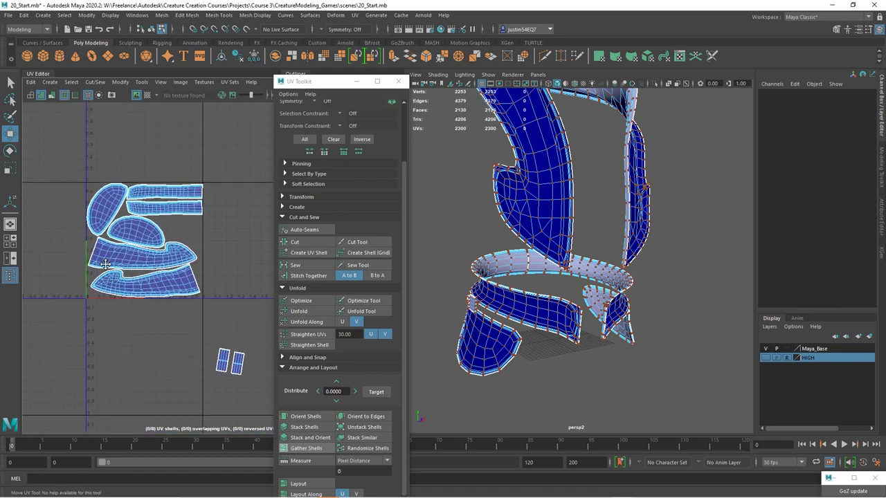
drag(237, 288, 177, 363)
drag(196, 327, 150, 190)
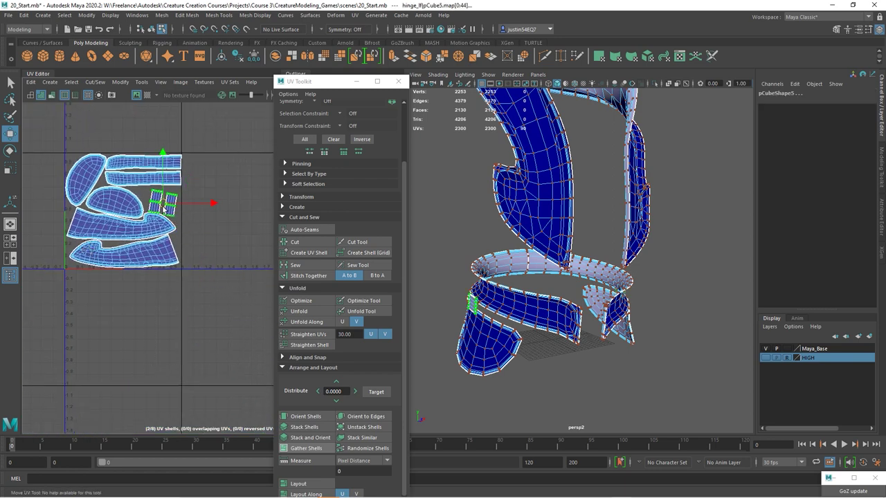
alt+right_drag(165, 206, 292, 239)
alt+middle_drag(158, 213, 160, 267)
drag(163, 252, 163, 246)
- Rotate the two hinge UV shells together until they stand upright in the gap below the belt shells
key(e)
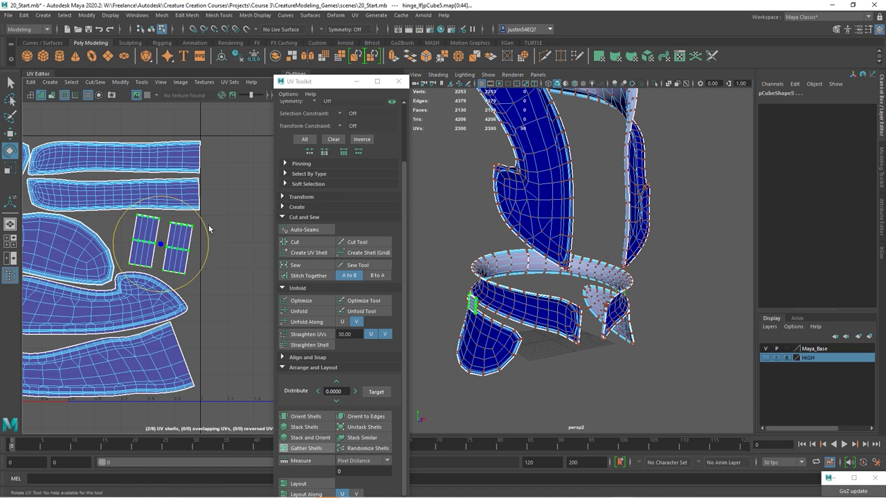
drag(211, 229, 198, 223)
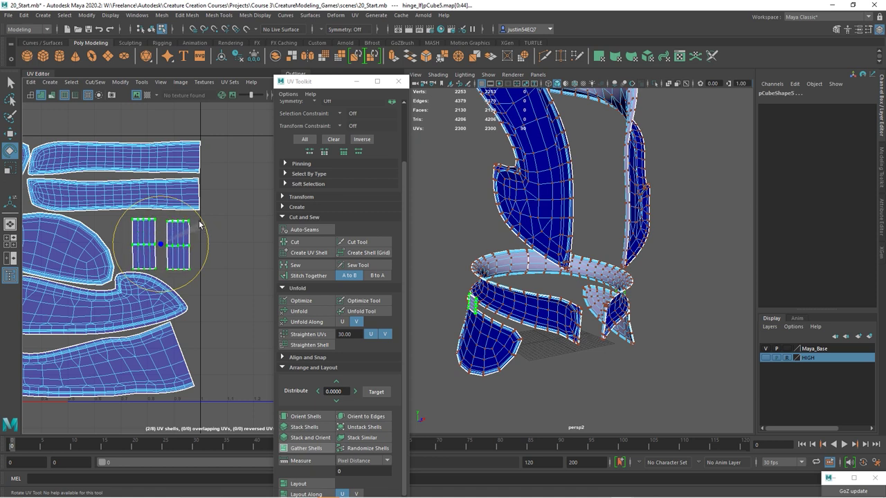
key(w)
- Enlarge each hinge UV shell slightly and reposition them side by side in the gap beneath the belt shells
click(180, 250)
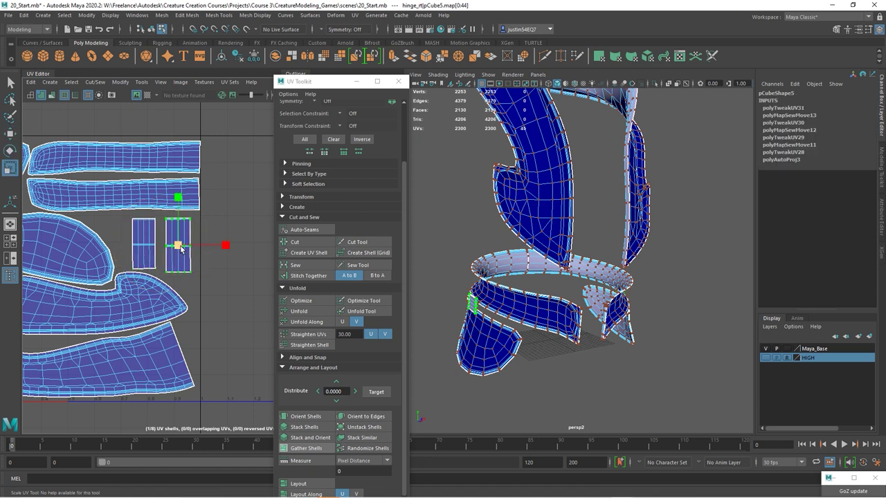
key(e)
key(r)
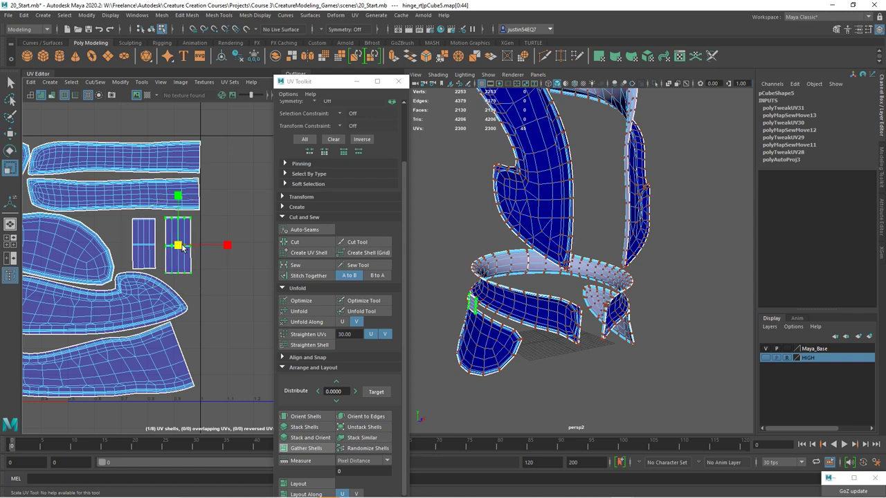
click(148, 242)
key(w)
drag(144, 245, 148, 242)
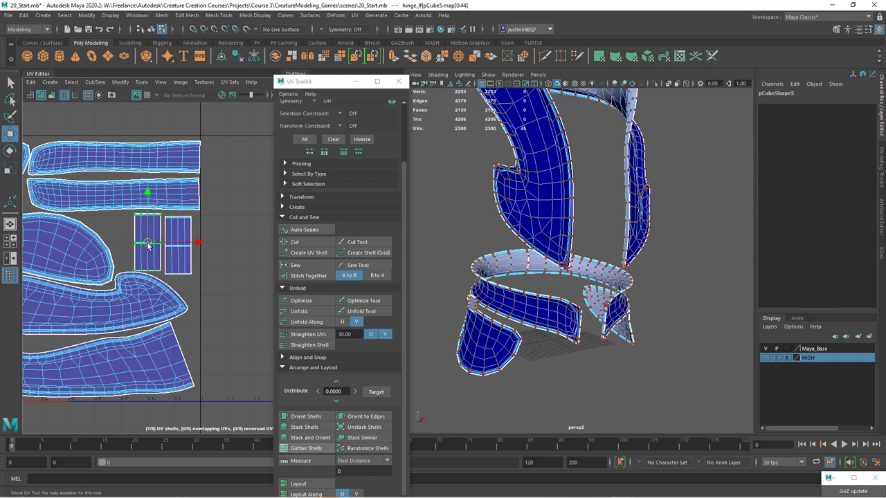
click(190, 278)
scroll(72, 261, down, 5)
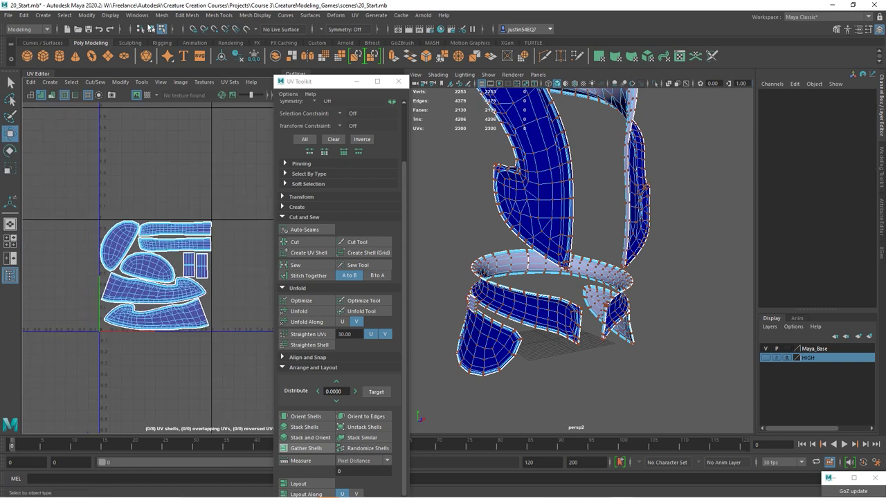
- Return to object selection and create a new Blinn material named PADDING in the Hypershade
click(150, 28)
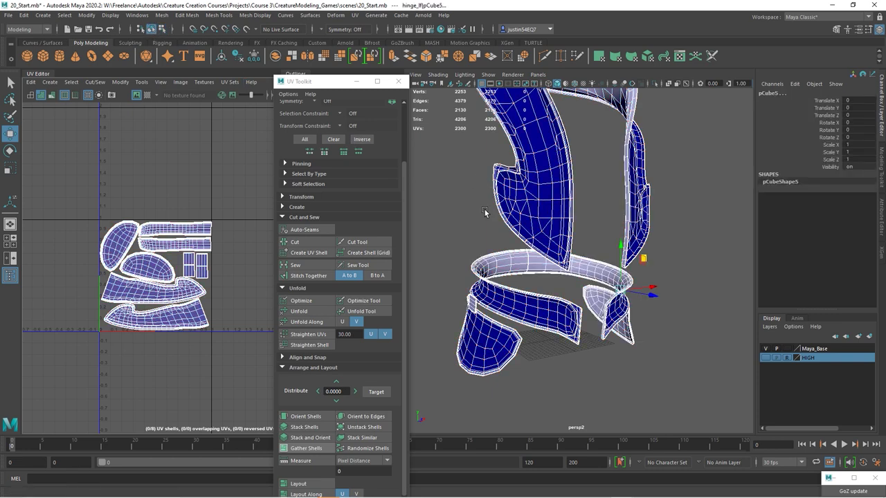
click(445, 32)
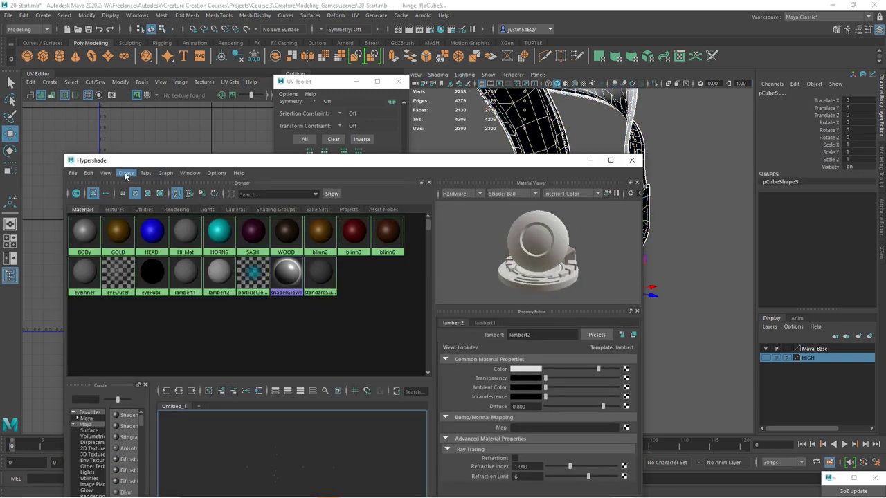
click(125, 173)
mouse_move(159, 188)
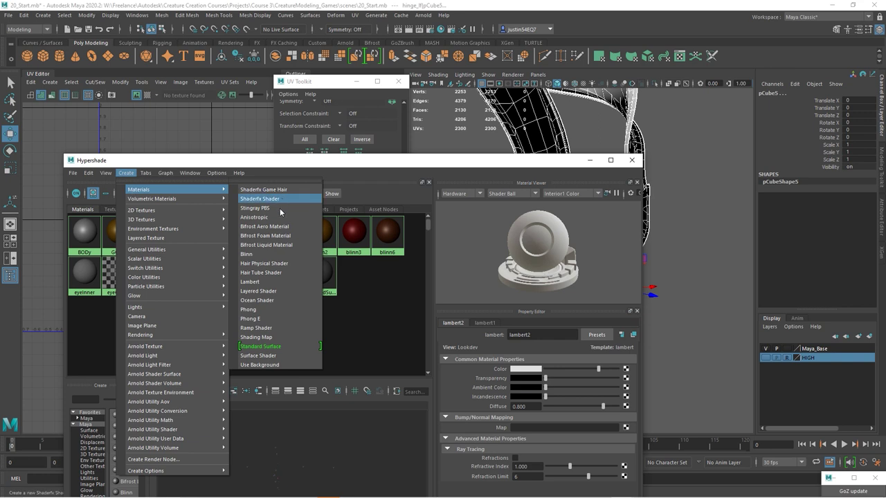
click(267, 252)
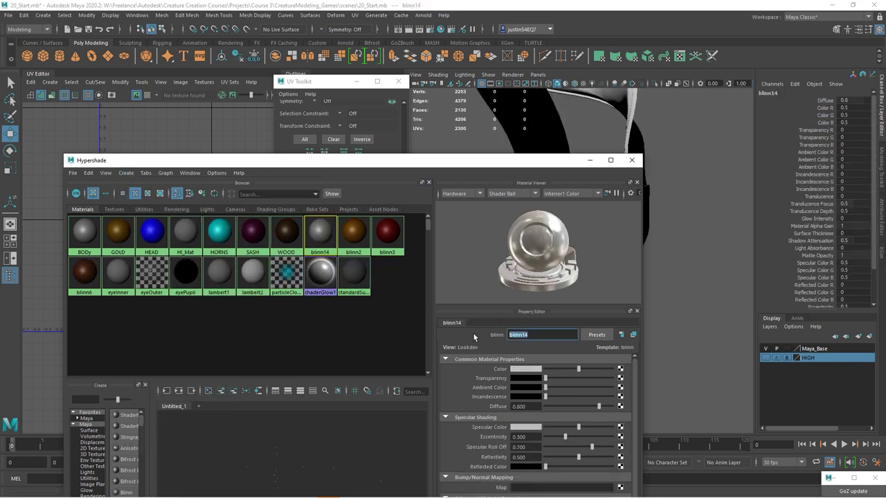
text(PADDING)
key(Return)
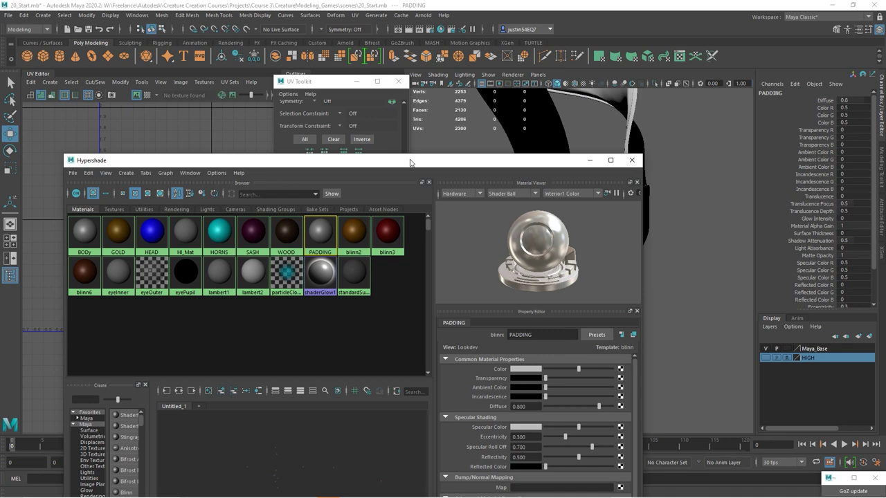
- Select all the visible padding and hinge meshes and assign the PADDING material to them
drag(410, 163, 231, 212)
drag(697, 175, 469, 371)
right_drag(139, 279, 142, 257)
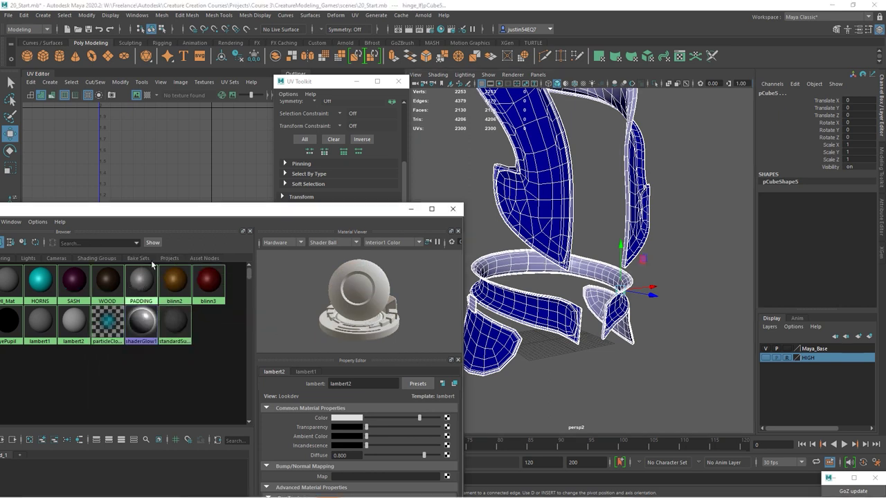
- Tint the lambert2 material's color a warm off-white, then close the Hypershade and UV Toolkit windows
click(348, 418)
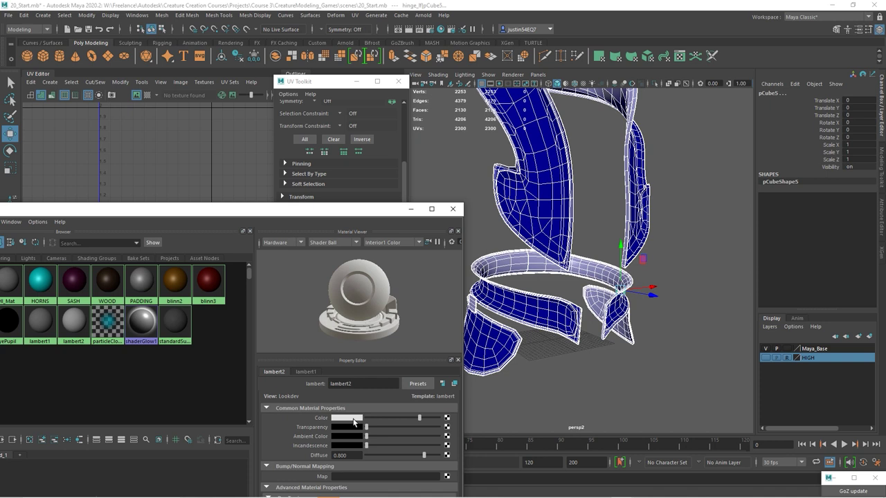
click(352, 418)
mouse_move(415, 430)
mouse_down()
mouse_move(405, 433)
mouse_move(417, 442)
mouse_up()
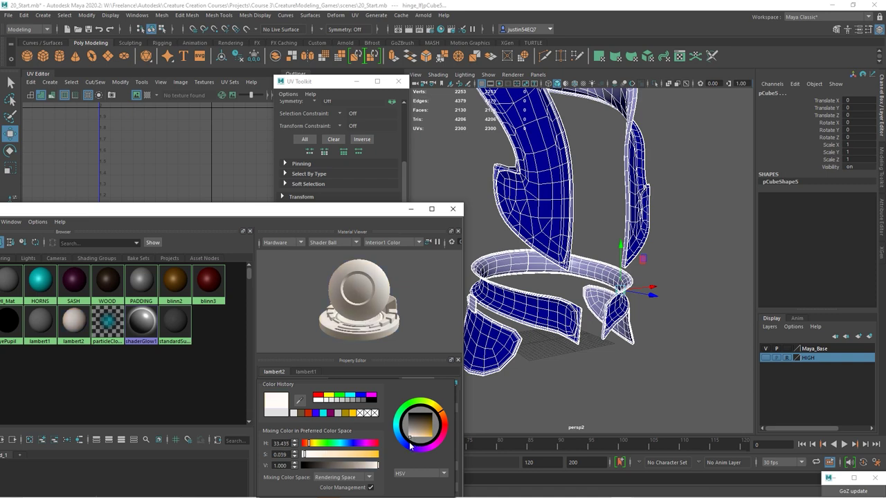
click(453, 209)
click(398, 81)
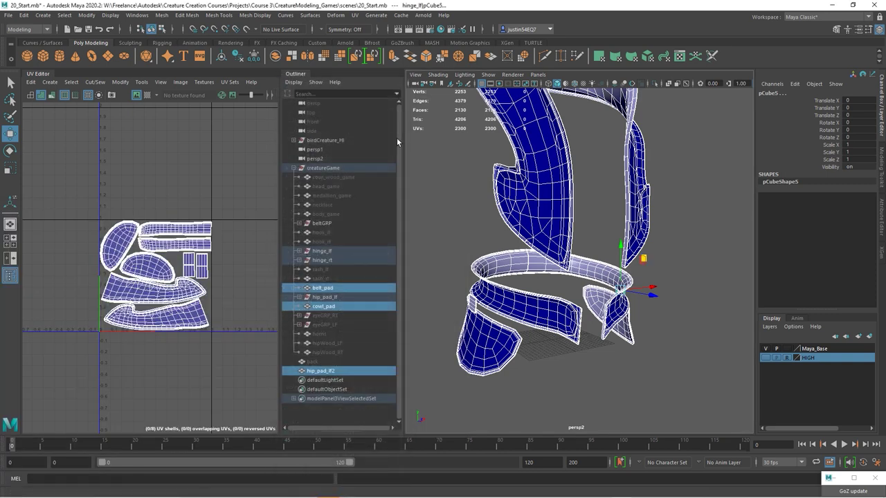
- Rename hip_pad_lf2 as hip_pad_rt and parent it under the creatureGame group
click(328, 372)
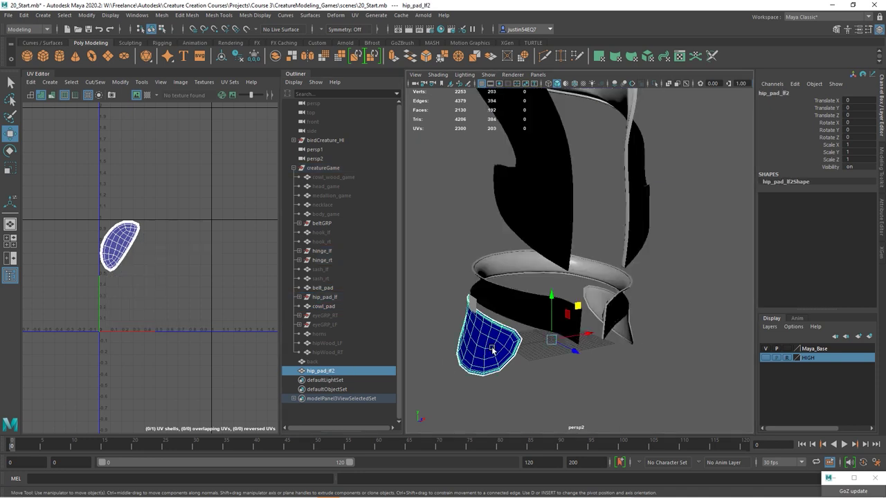
double_click(329, 371)
key(BackSpace)
key(BackSpace)
key(BackSpace)
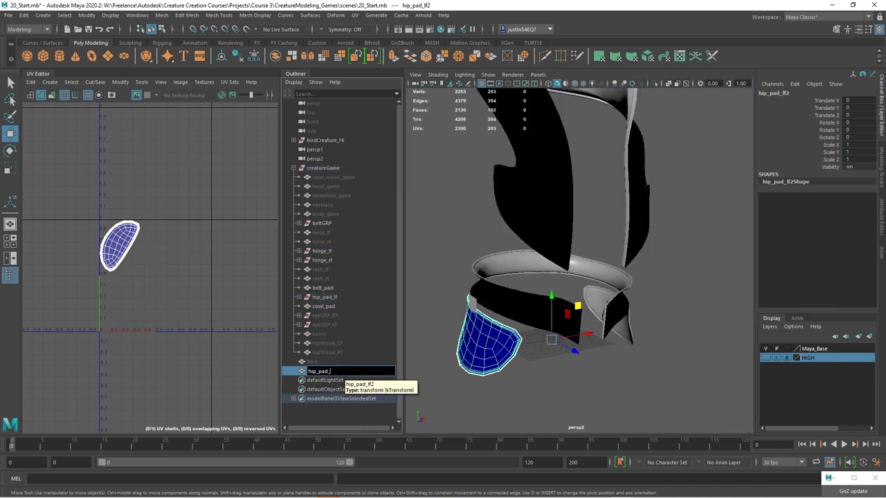
text(rt)
key(Return)
middle_drag(321, 168, 321, 168)
- Parent the back mesh under the creatureGame group and unhide the group's hidden meshes, including both hooks
click(319, 372)
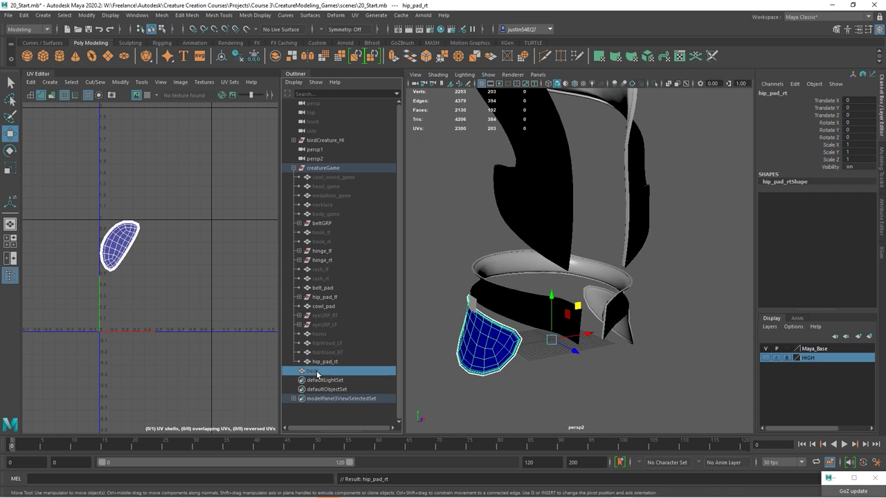
alt+drag(501, 292, 533, 321)
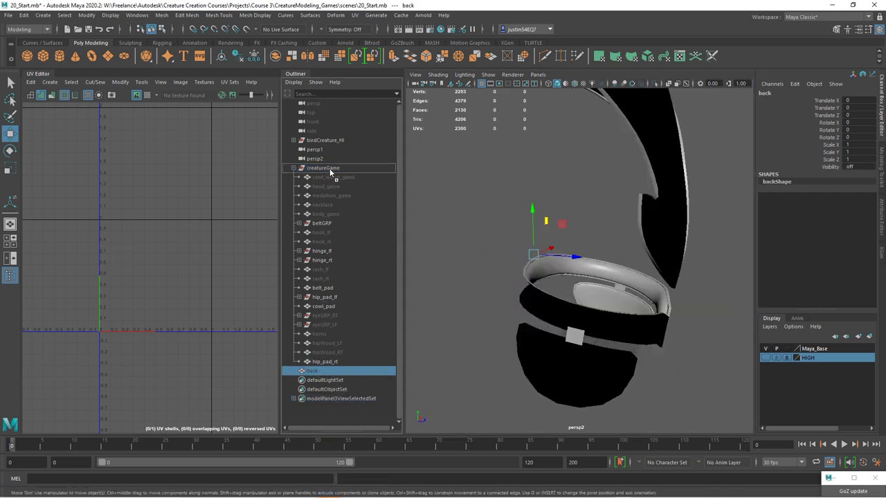
click(490, 75)
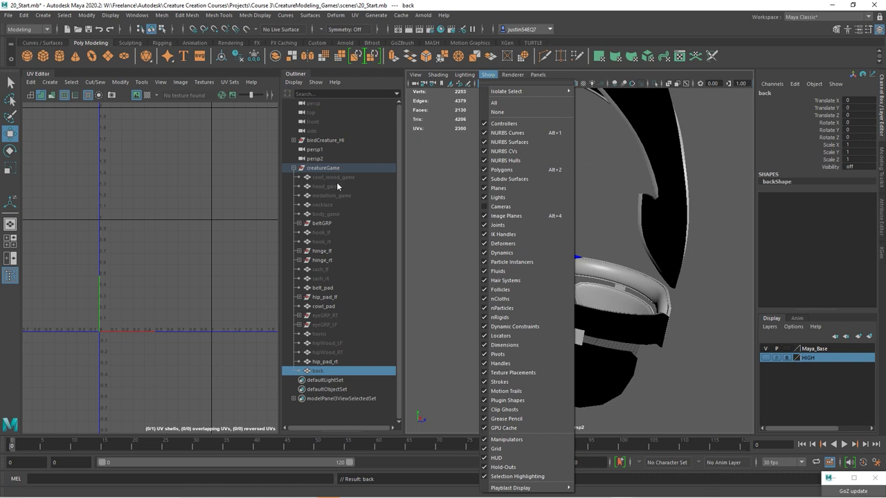
key(shift+h)
drag(335, 179, 323, 243)
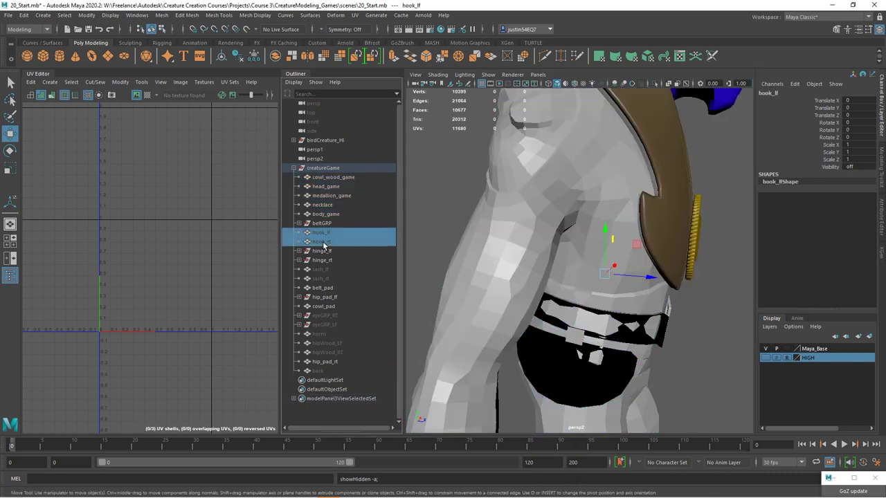
ctrl+click(346, 242)
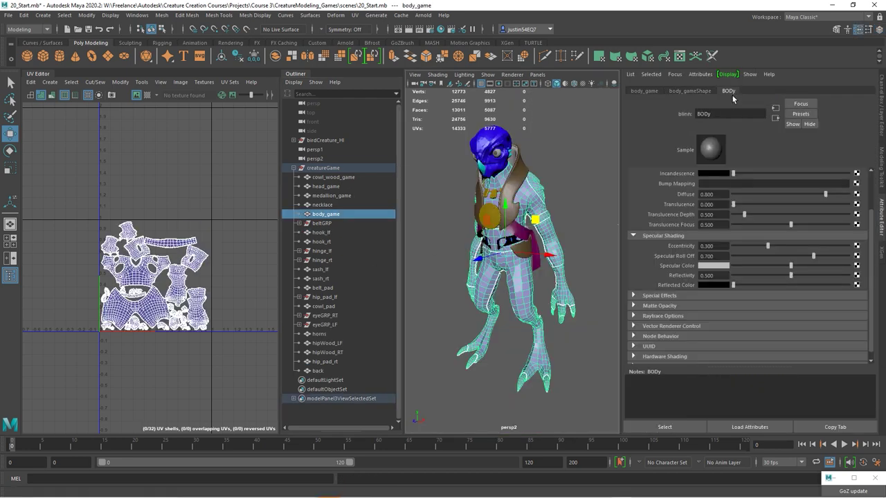
- Change the color of the body_game mesh's BODy material to a bright magenta
scroll(827, 227, up, 2)
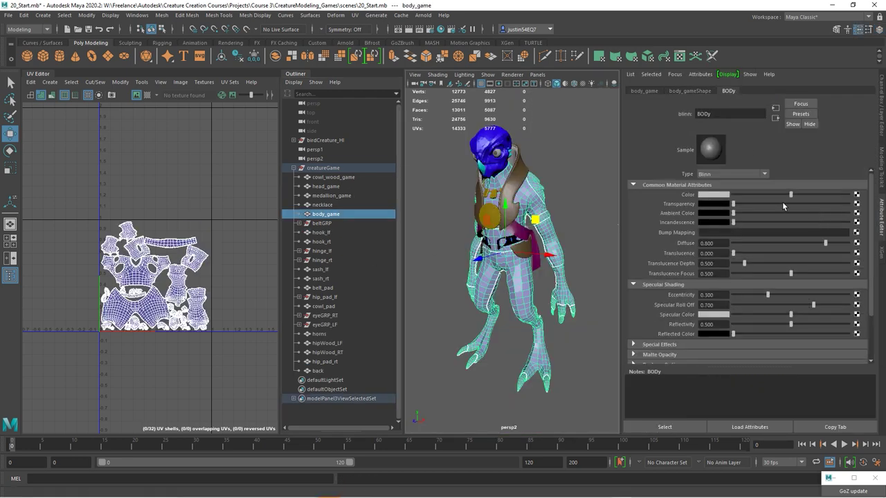
click(717, 196)
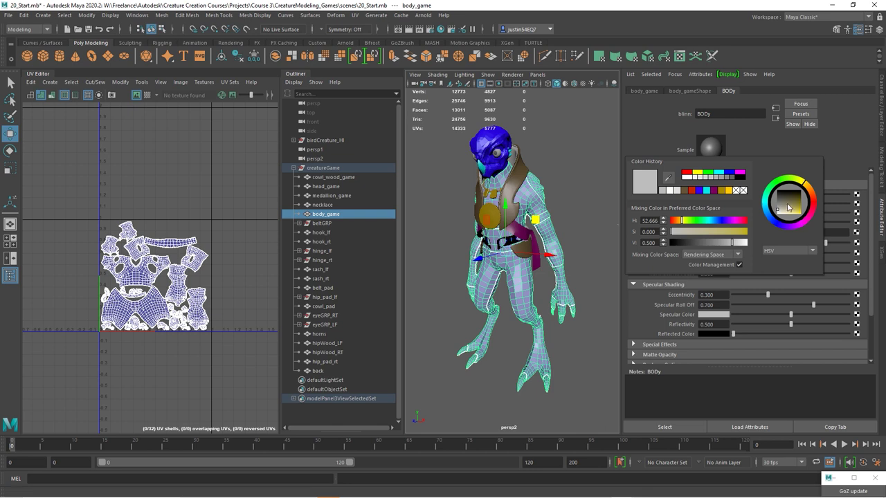
drag(790, 209, 797, 219)
click(612, 217)
- Move buckle_HI1, belt_buckle and belt_wood out of beltGRP directly into creatureGame, and delete the emptied beltGRP
scroll(512, 239, up, 3)
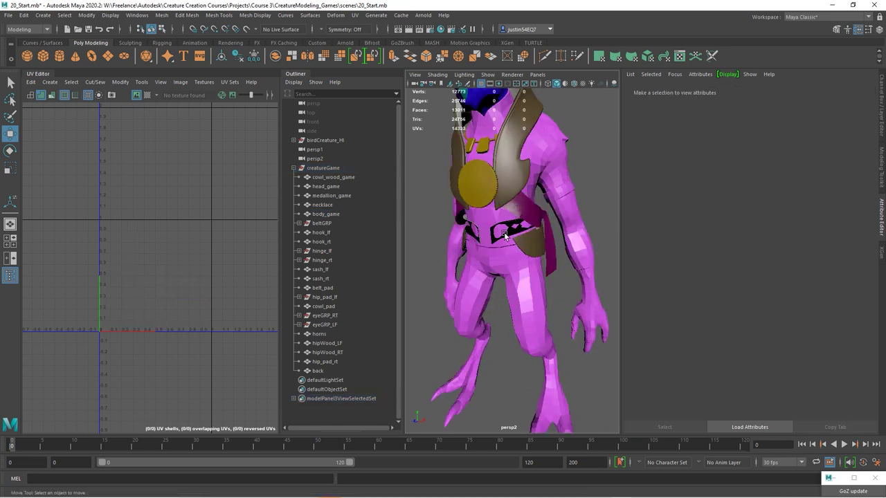
click(505, 235)
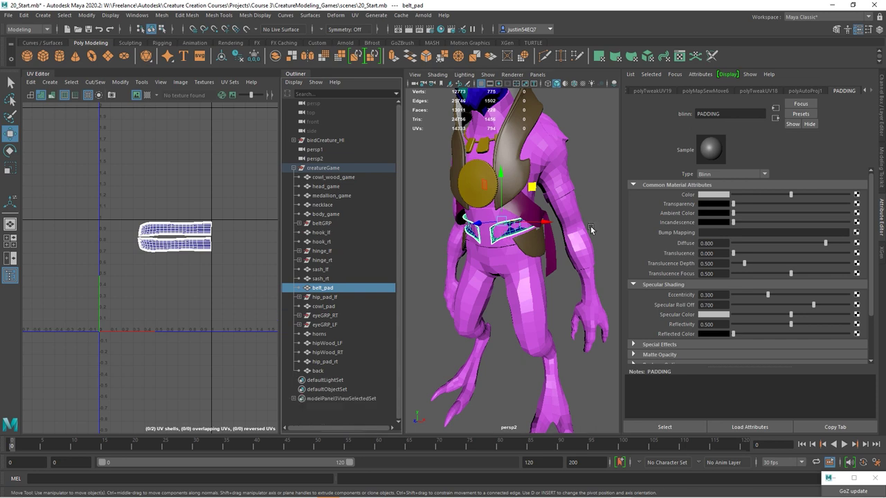
click(882, 126)
drag(332, 232, 333, 247)
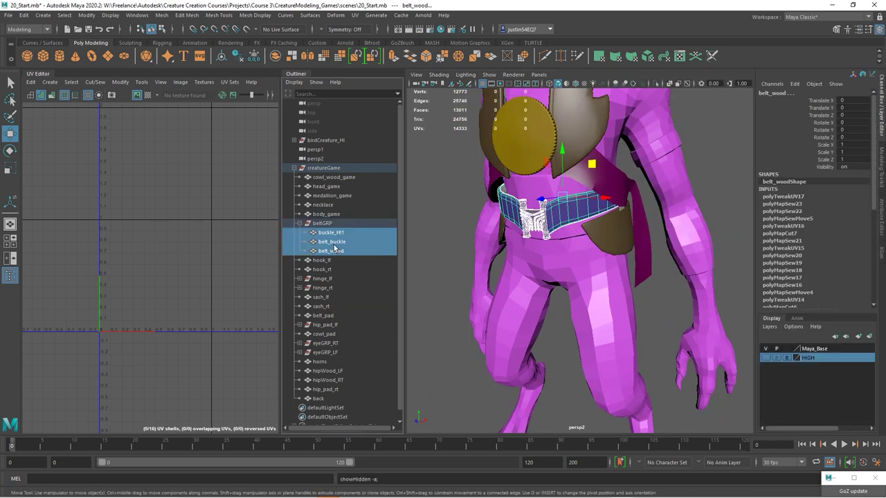
middle_drag(323, 173, 324, 170)
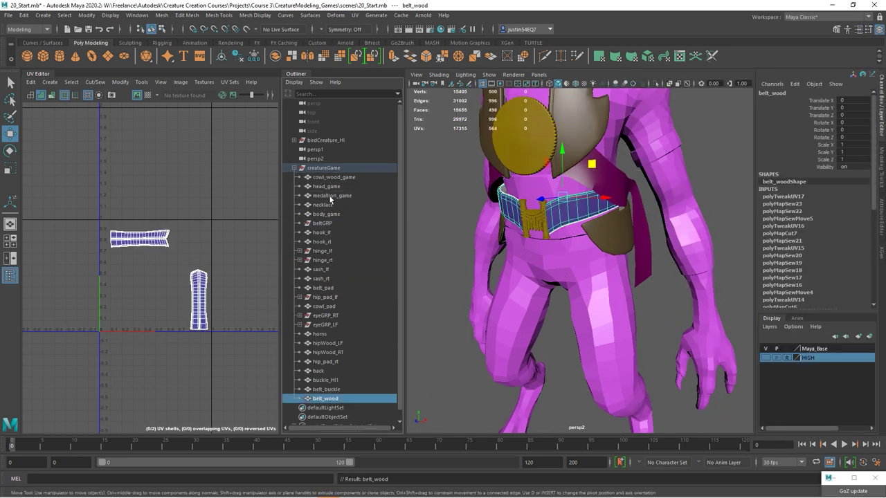
click(328, 224)
key(Delete)
- Examine the fully unhidden creature from several angles, checking the material colors on its body, head, armor and belt
alt+right_drag(623, 252, 600, 236)
alt+drag(600, 237, 610, 255)
alt+middle_drag(611, 254, 648, 274)
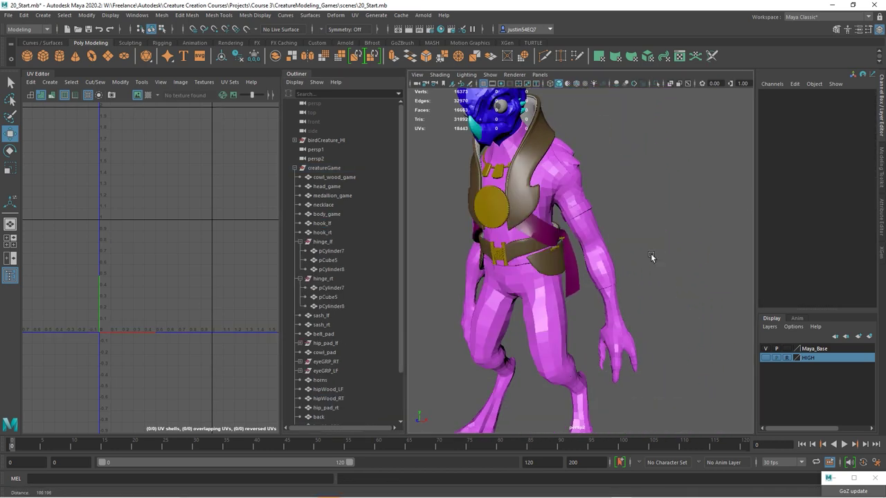
alt+right_drag(650, 253, 605, 253)
alt+middle_drag(605, 253, 636, 231)
alt+drag(635, 231, 634, 238)
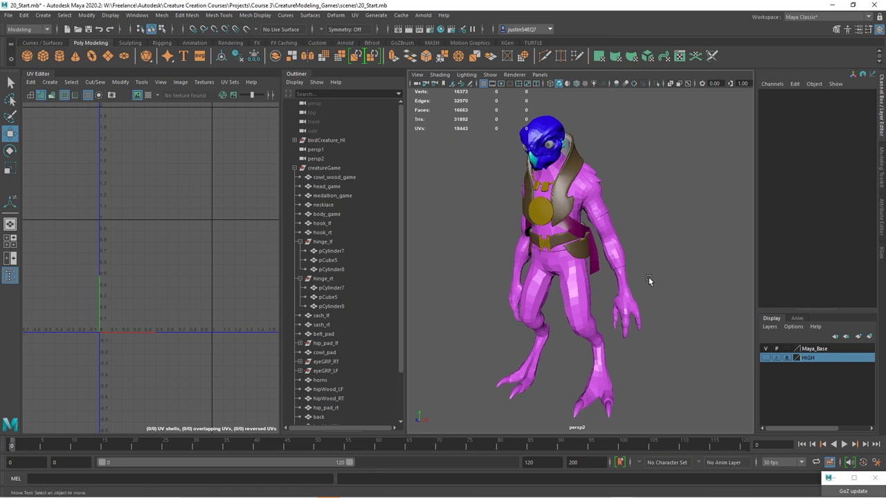
mouse_move(627, 252)
alt+mouse_down()
mouse_move(648, 252)
mouse_move(629, 261)
alt+mouse_up()
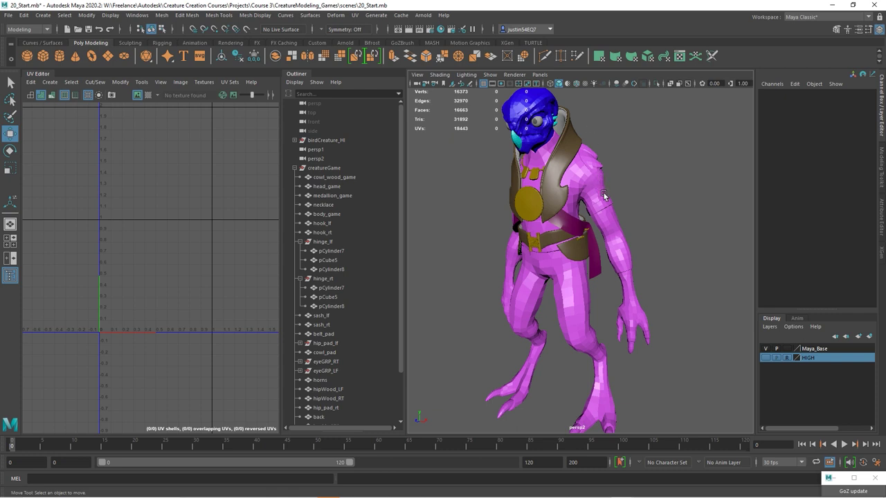
alt+drag(603, 196, 642, 257)
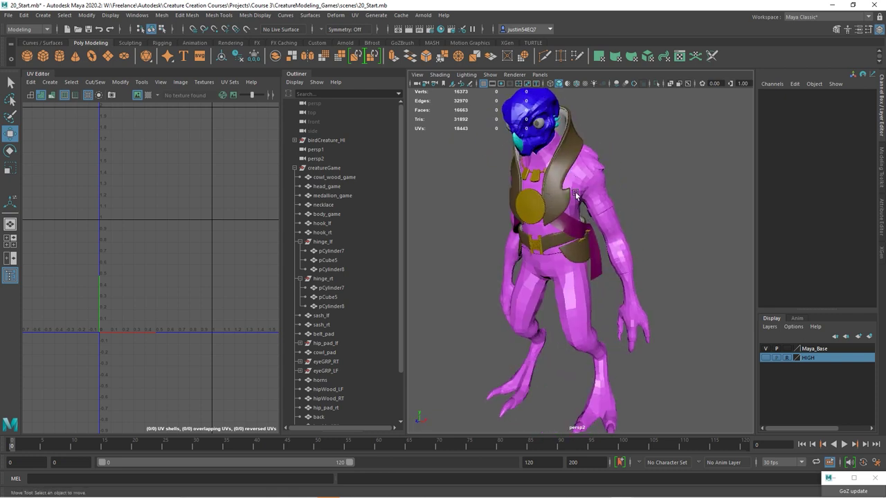
alt+drag(575, 195, 546, 158)
alt+right_drag(565, 184, 578, 207)
alt+drag(578, 208, 593, 251)
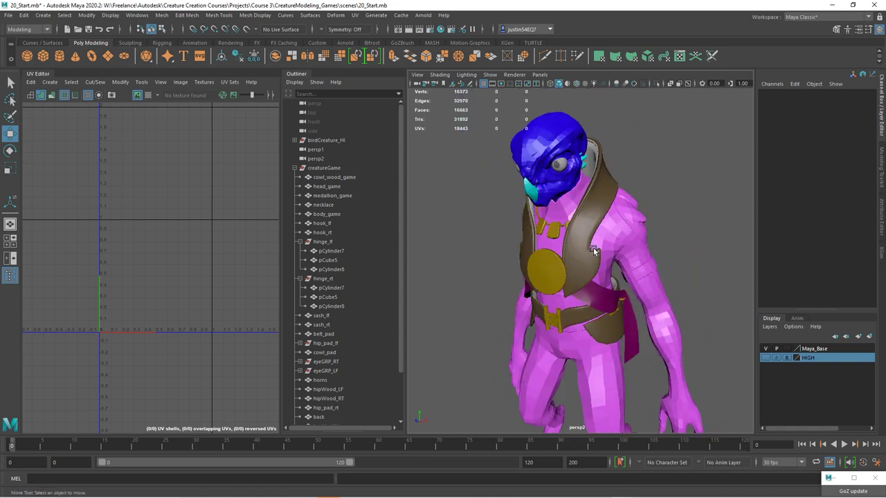
scroll(602, 245, down, 4)
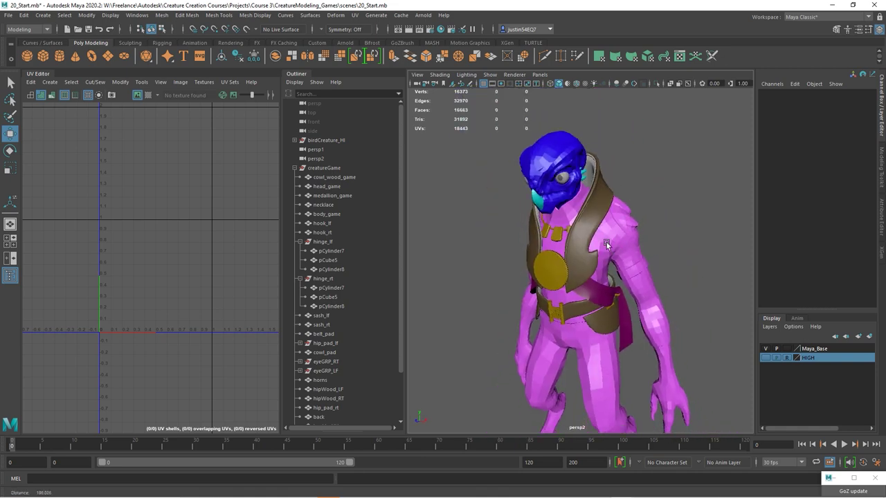
- Select the objects that use the eyeInner material and delete the scene's unused materials in the Hypershade
click(441, 29)
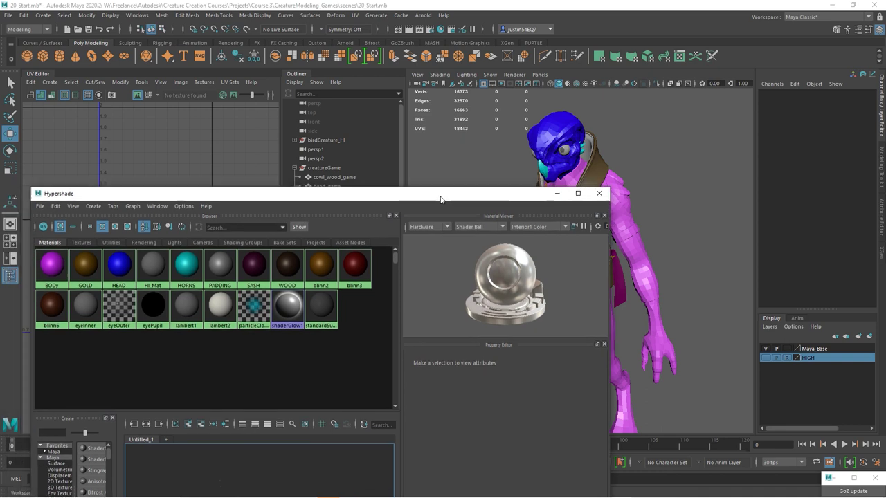
drag(441, 199, 471, 203)
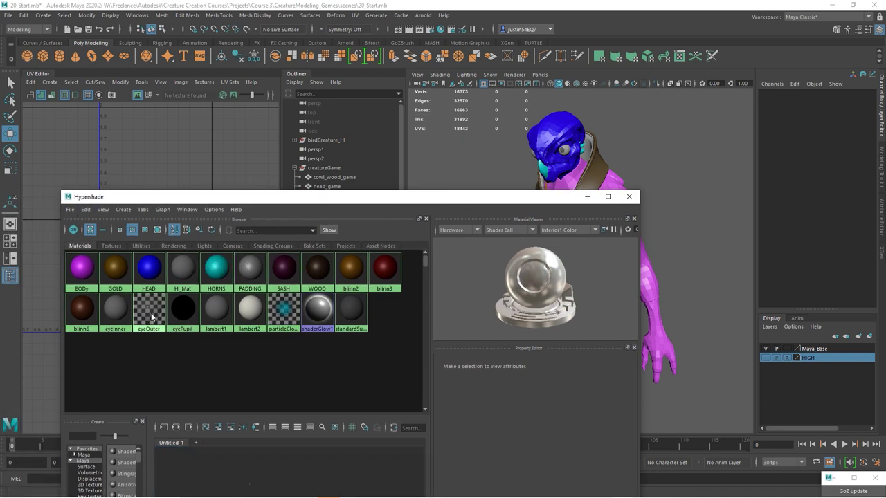
right_drag(114, 309, 151, 313)
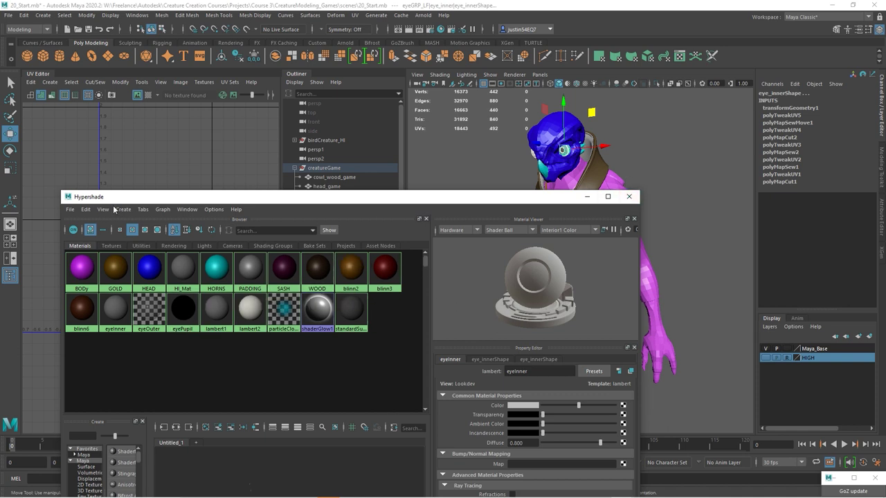
click(85, 209)
click(96, 236)
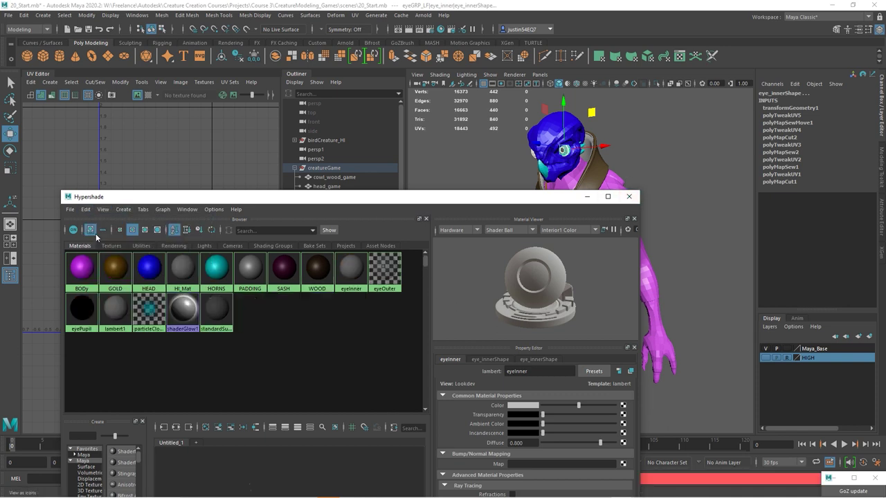
click(628, 197)
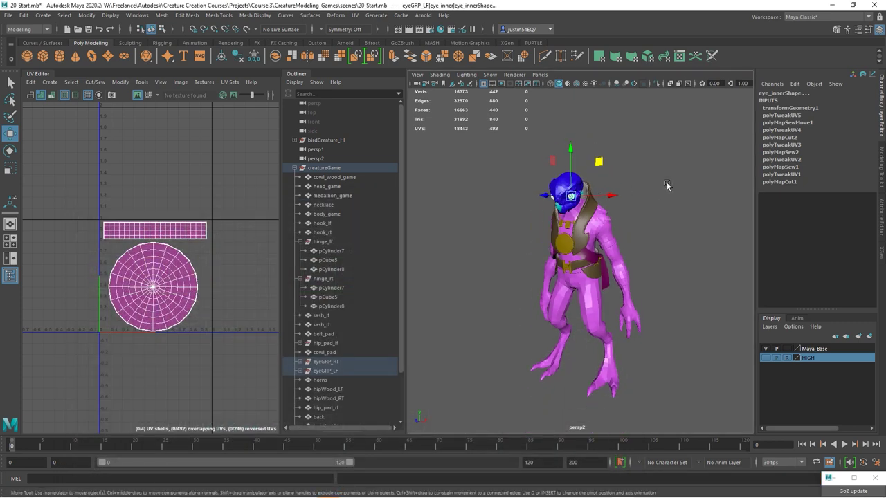
- Delete the construction history of all the creature's meshes
drag(676, 179, 494, 382)
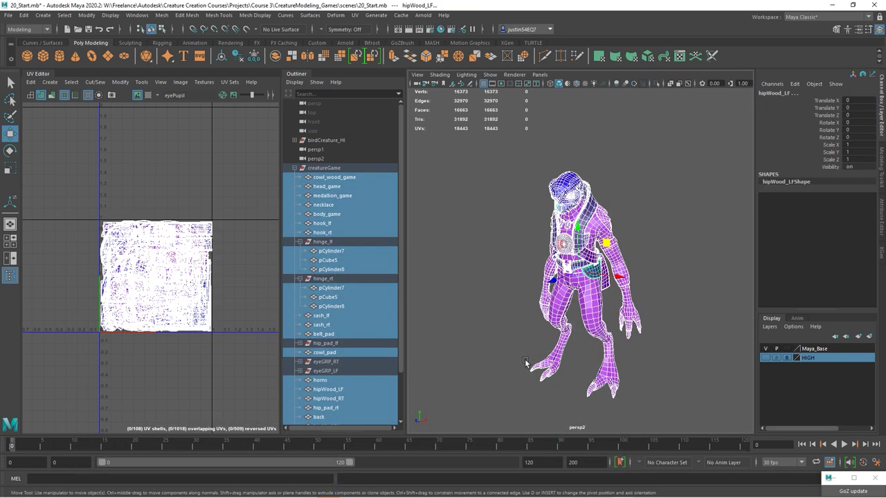
click(23, 14)
mouse_move(83, 127)
click(208, 128)
click(541, 244)
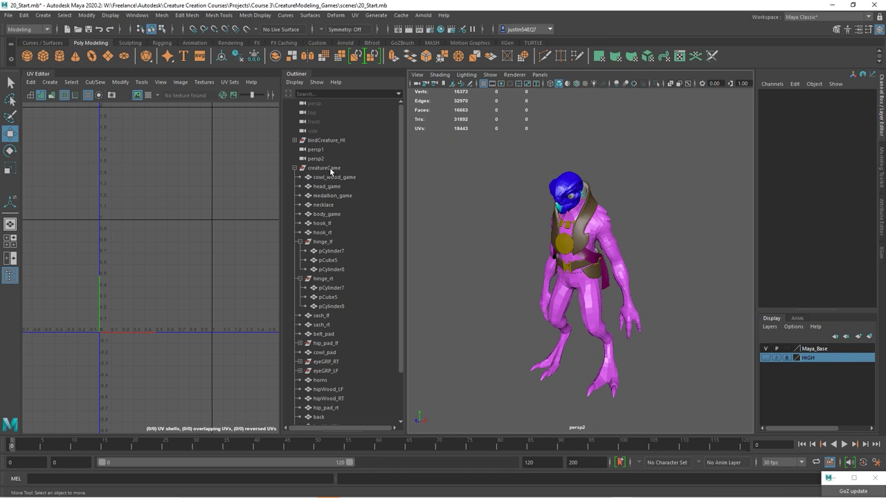
- Examine the combined UV layout of the whole creatureGame group against the 0-1 tile
click(325, 168)
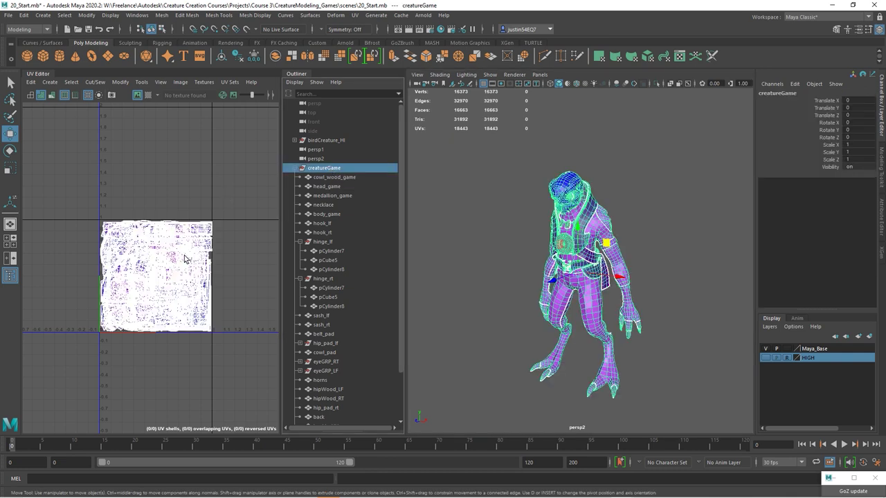
alt+right_drag(231, 250, 53, 243)
alt+middle_drag(215, 266, 152, 230)
scroll(148, 268, down, 1)
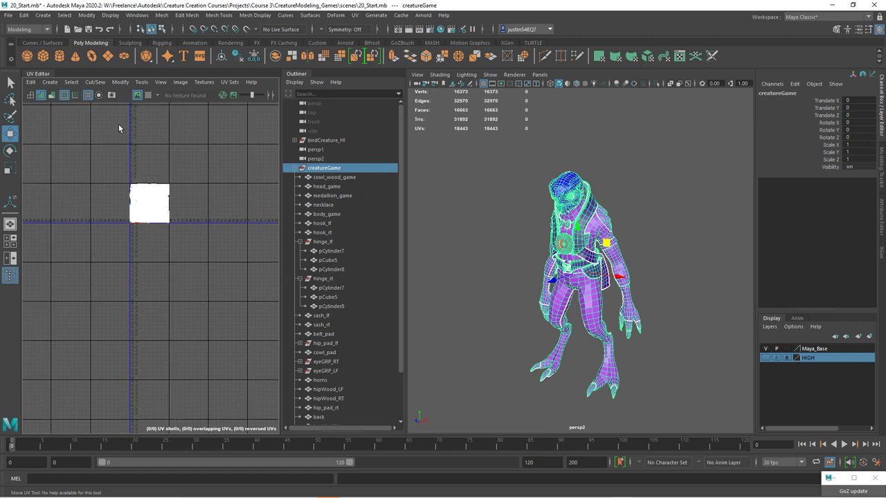
alt+right_drag(126, 187, 305, 259)
alt+middle_drag(218, 237, 187, 239)
alt+right_drag(187, 241, 262, 258)
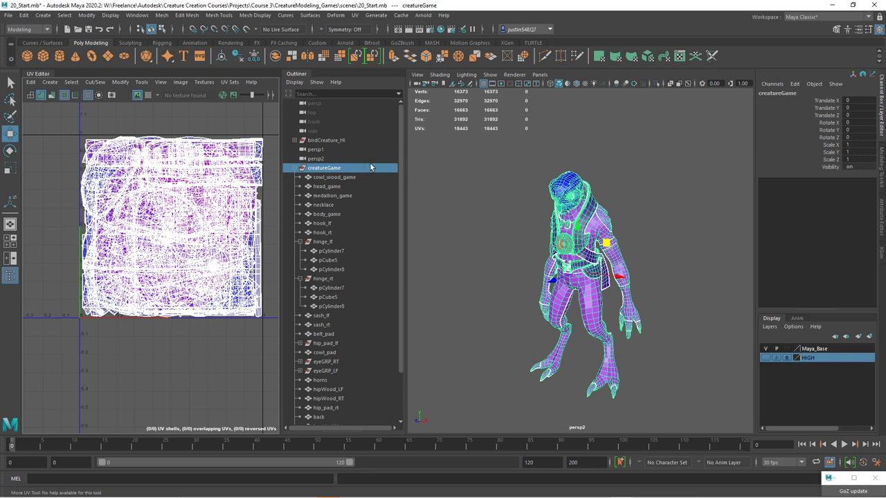
- Enlarge, rotate and reposition the long strip-shaped UV shell of body_game in the empty area above its torso shell
click(624, 260)
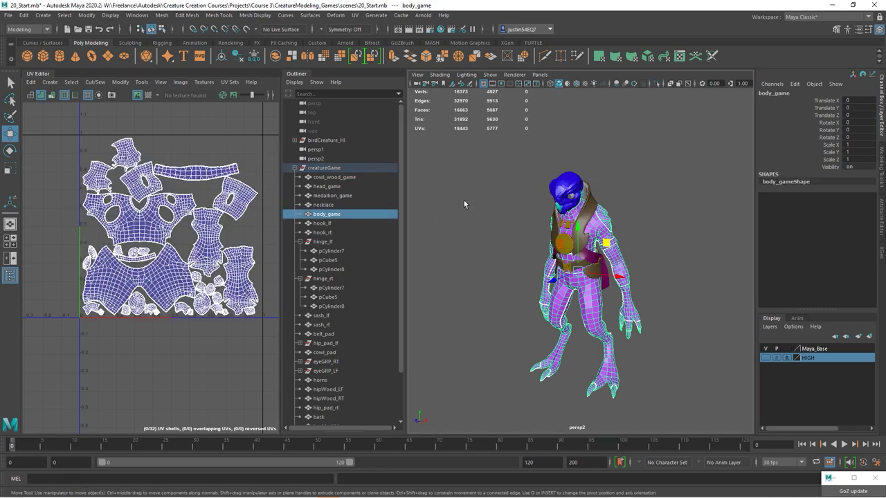
scroll(185, 200, up, 4)
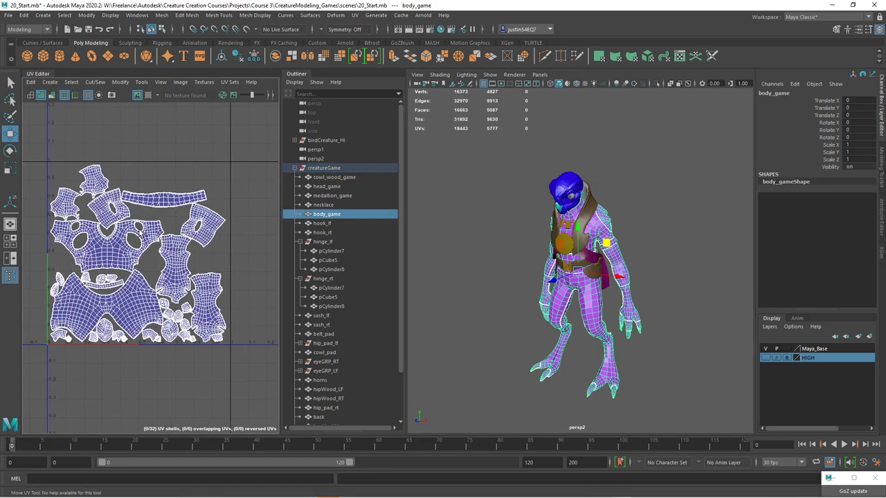
right_drag(178, 168, 183, 176)
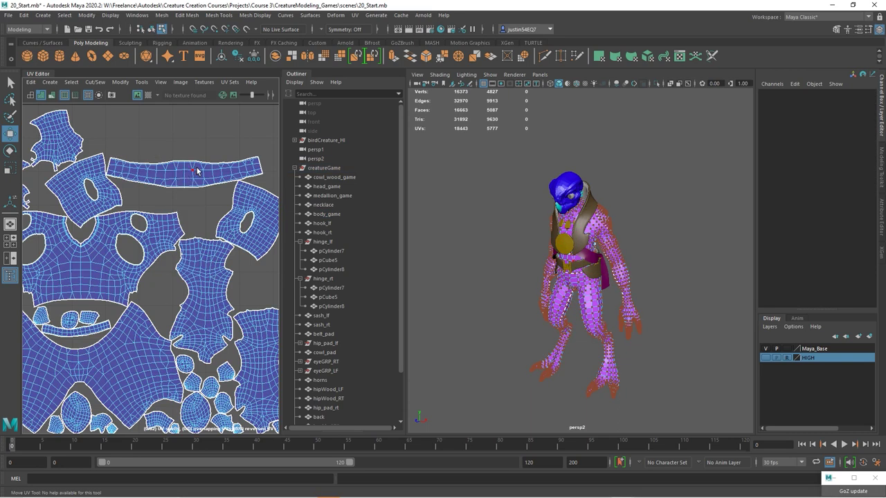
click(198, 171)
alt+middle_drag(187, 176, 145, 238)
drag(144, 235, 146, 216)
key(r)
key(w)
key(e)
key(q)
key(w)
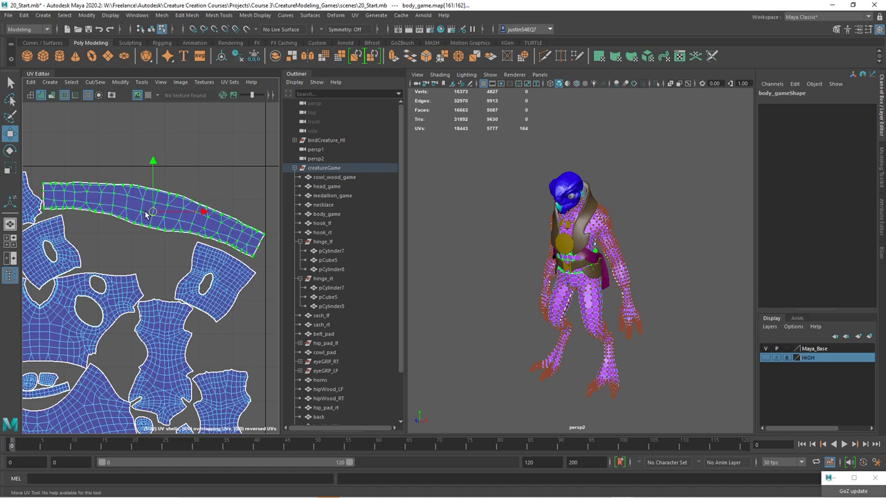
click(220, 168)
alt+right_drag(225, 276, 41, 260)
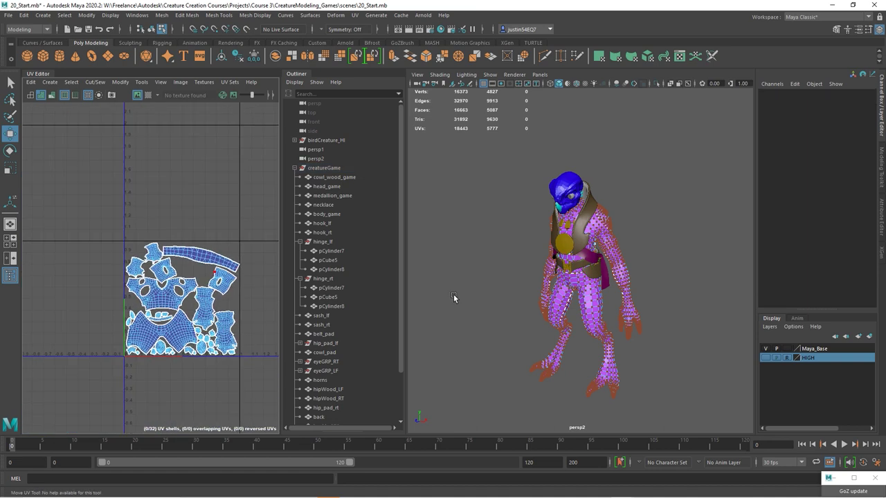
click(151, 29)
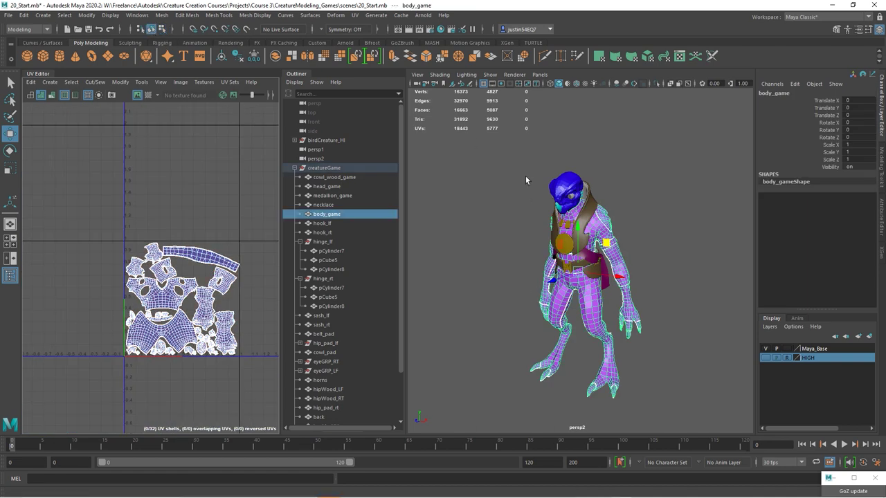
- Rename the three meshes in the hinge_lf group to hinge_lf_a, hinge_lf_b and hinge_lf_c
click(331, 251)
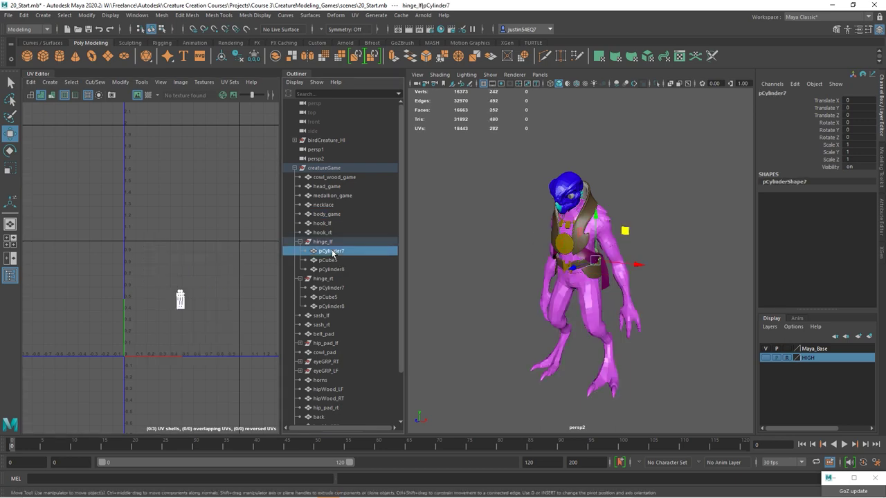
scroll(591, 291, up, 10)
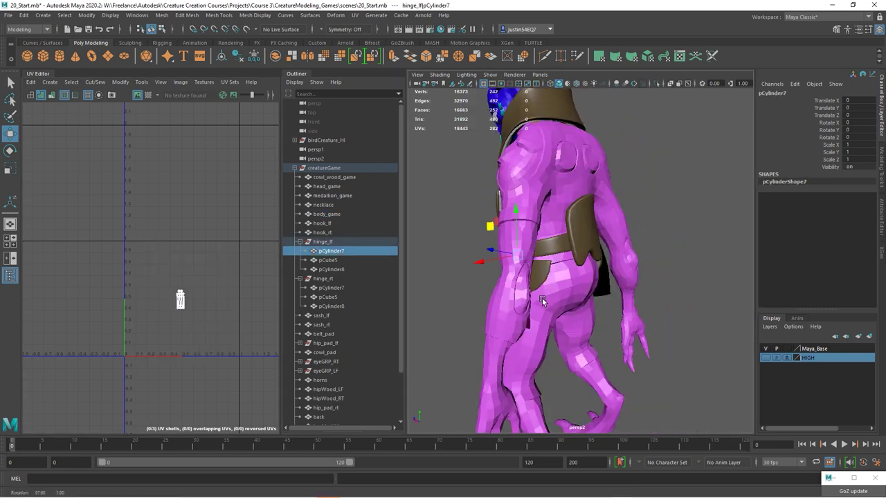
scroll(592, 291, up, 3)
double_click(340, 253)
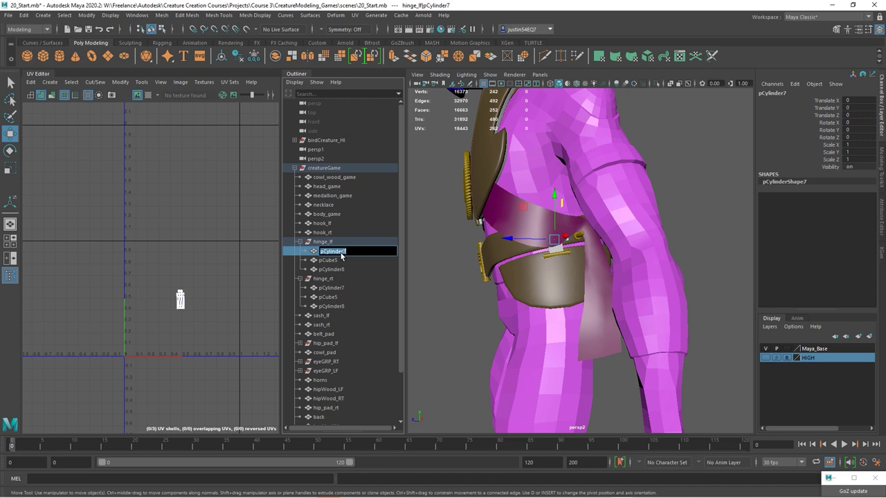
text(hinge_lf_a)
key(Return)
click(329, 261)
double_click(329, 261)
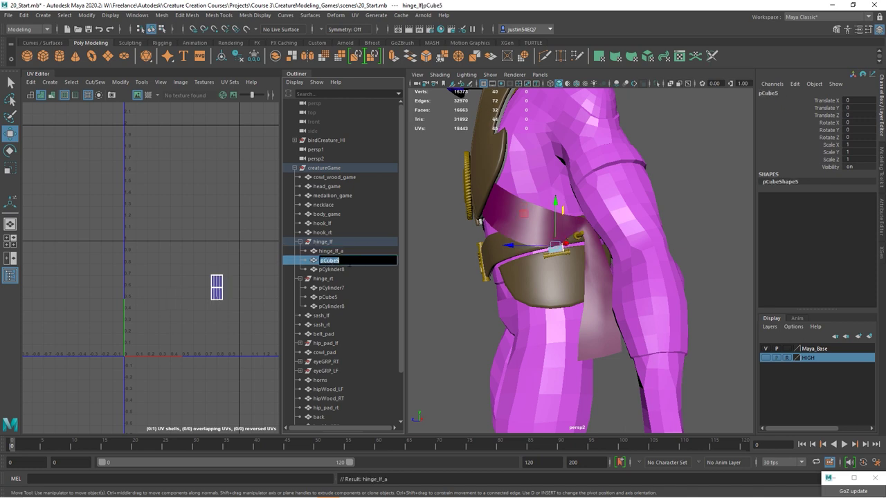
text(hinge_lf_b)
key(Return)
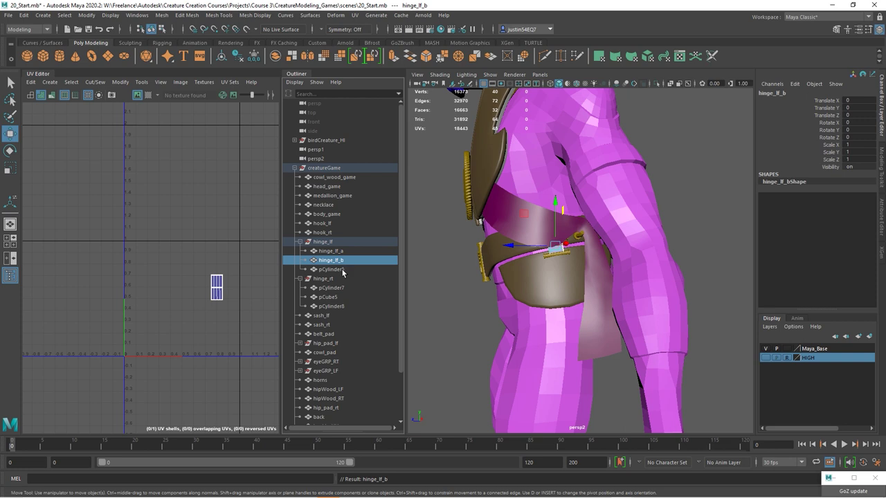
double_click(342, 270)
text(hinge_lf_c)
key(Return)
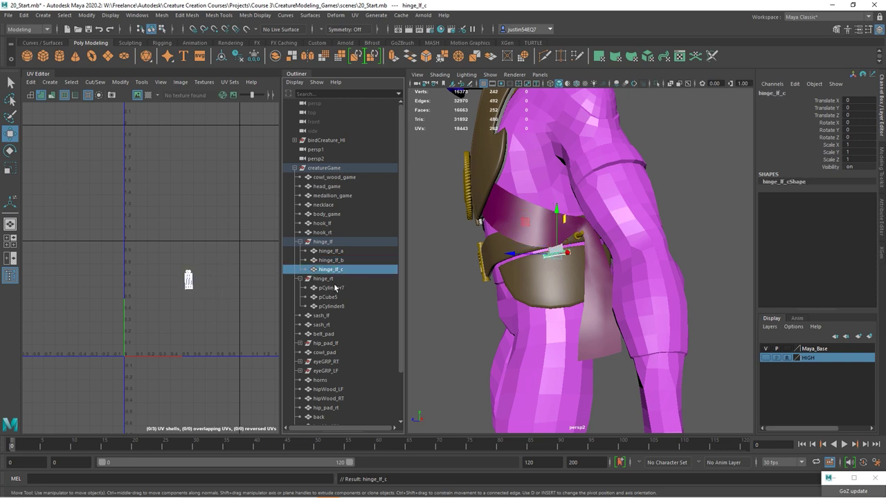
- Rename the three meshes in the hinge_rt group to hinge_rt_a, hinge_rt_b and hinge_rt_c
double_click(335, 289)
text(hin)
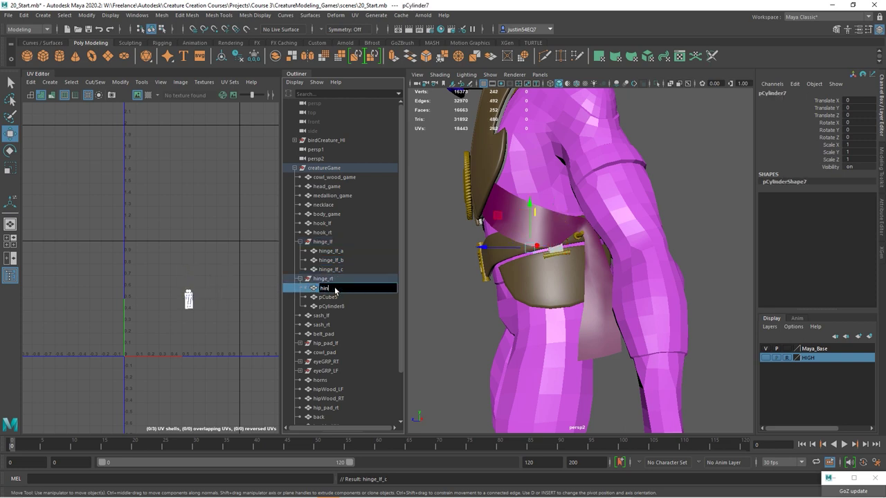
text(ge_rt_a)
key(Return)
double_click(337, 298)
text(h)
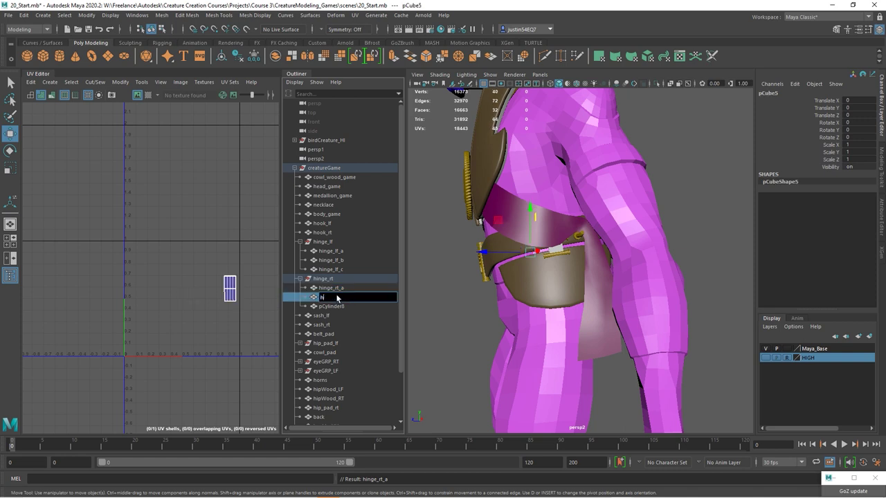
text(inge_rt_b)
key(Return)
double_click(343, 307)
text(hinge)
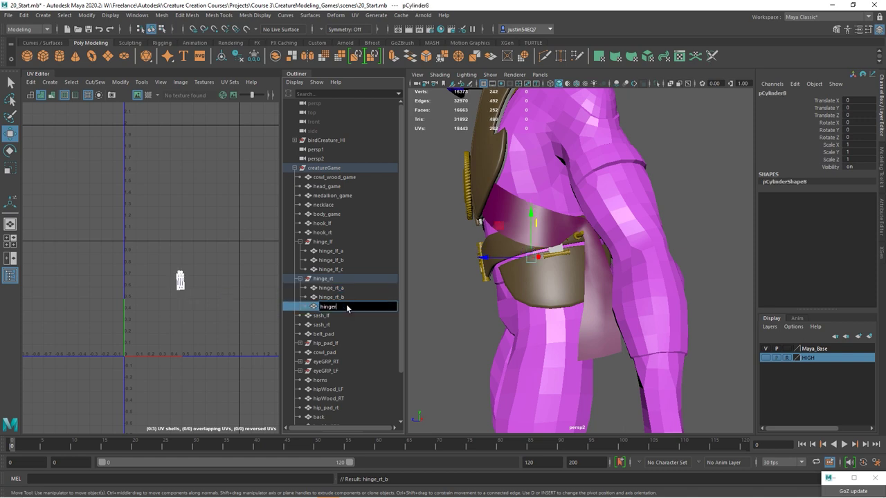
text(_rt_c)
key(Return)
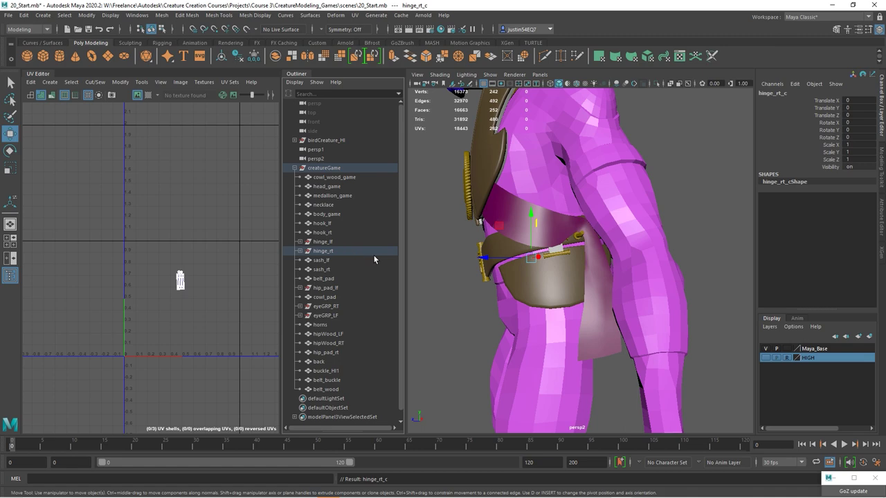
- Delete the Maya_Base display layer
click(817, 349)
right_click(825, 348)
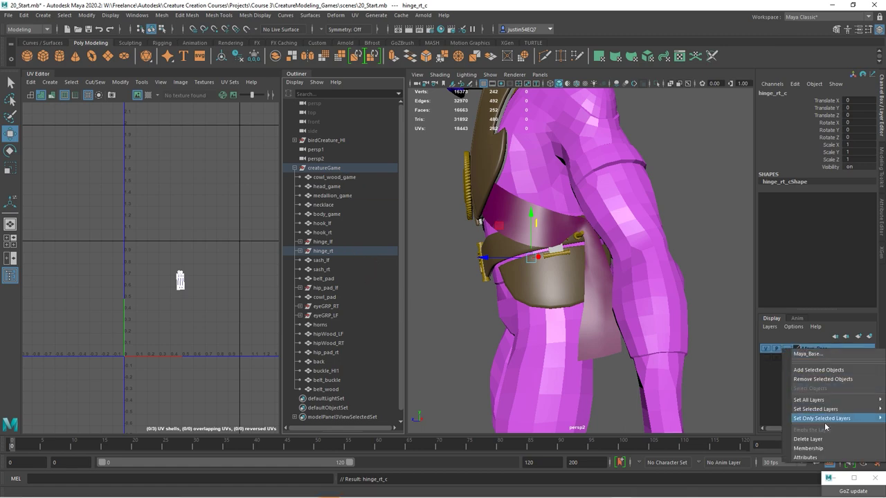
click(807, 438)
- Freeze the transformations of medallion_game and of the hinge_rt group
click(327, 196)
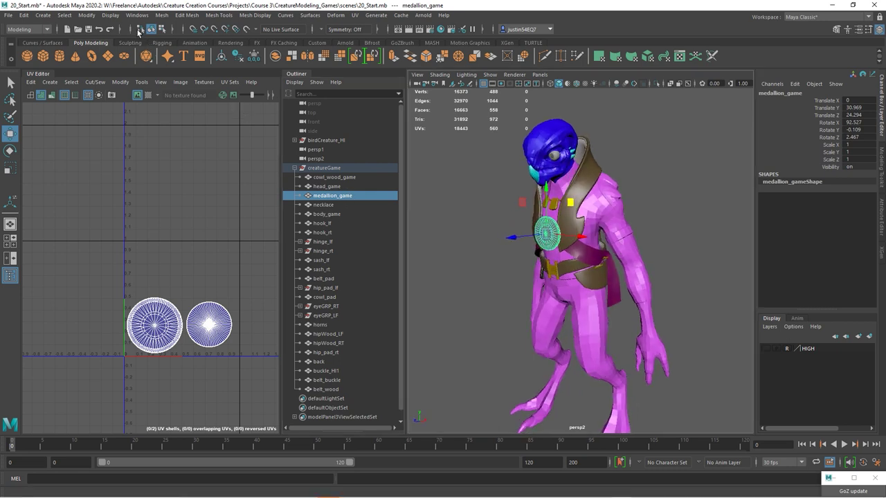
click(86, 15)
click(101, 58)
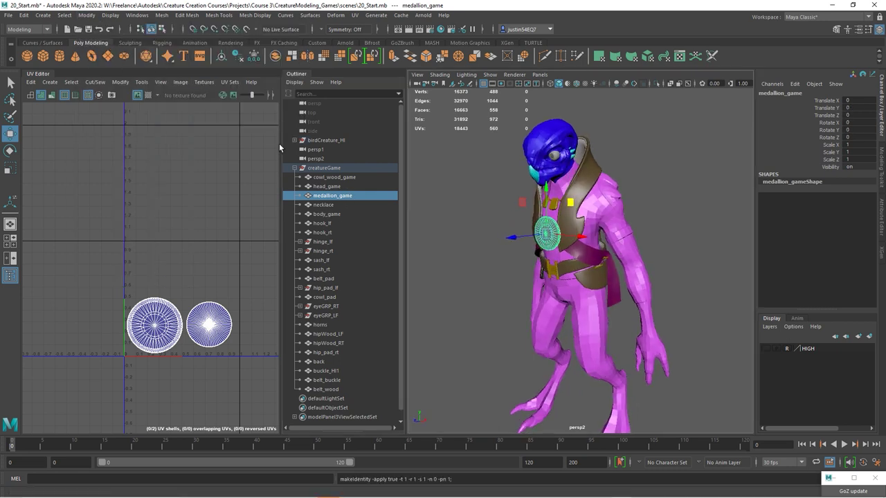
click(325, 205)
click(350, 233)
click(324, 251)
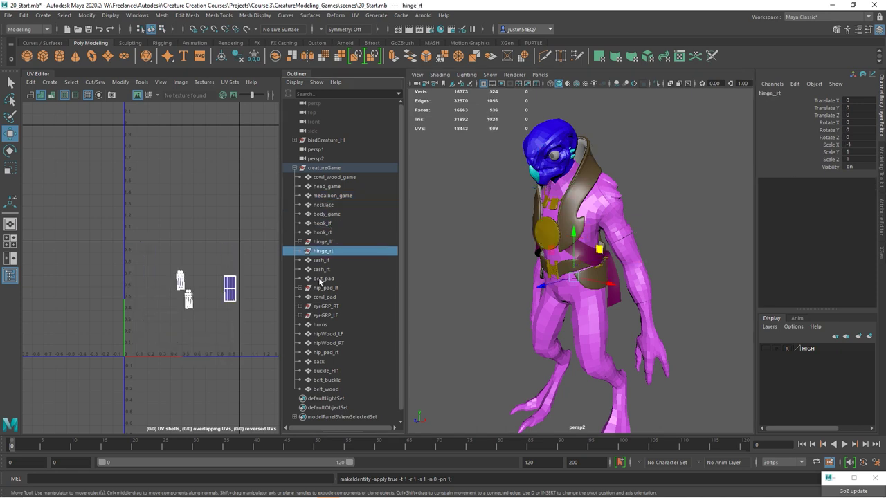
click(87, 16)
click(104, 57)
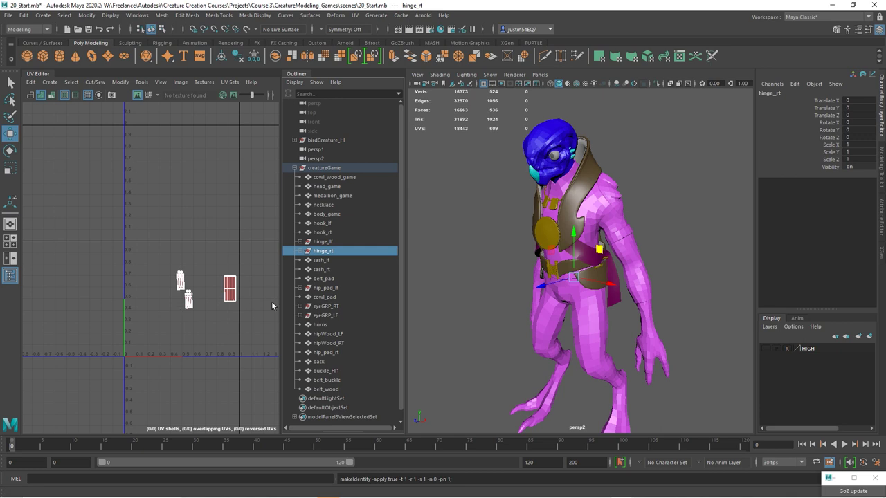
- Flip the reversed UV shells of the hinge_rt meshes so they face the same way as the other shells
alt+right_drag(183, 302, 279, 298)
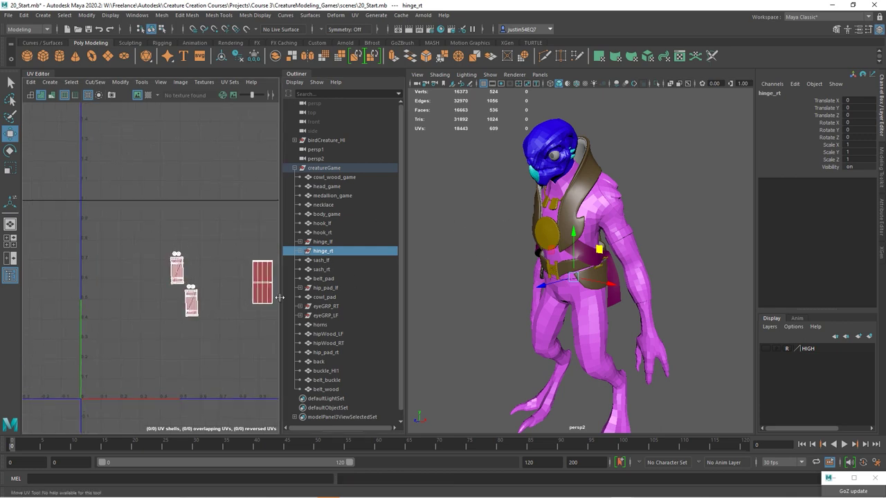
alt+middle_drag(208, 290, 137, 281)
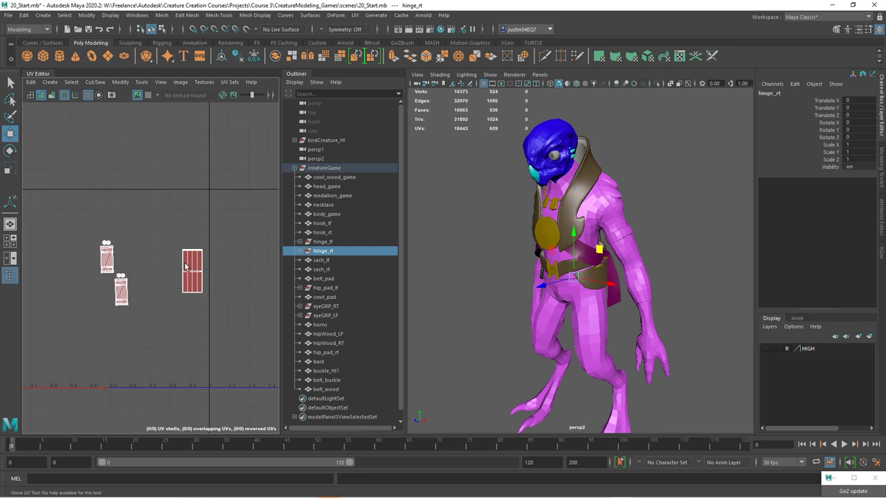
ctrl+click(323, 242)
scroll(197, 265, up, 2)
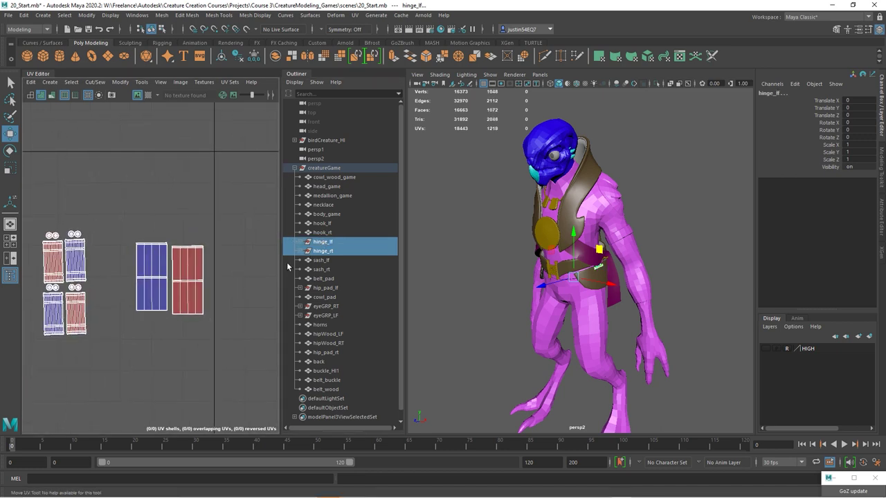
alt+middle_drag(190, 264, 233, 230)
right_drag(234, 231, 261, 232)
click(255, 237)
click(300, 253)
click(337, 271)
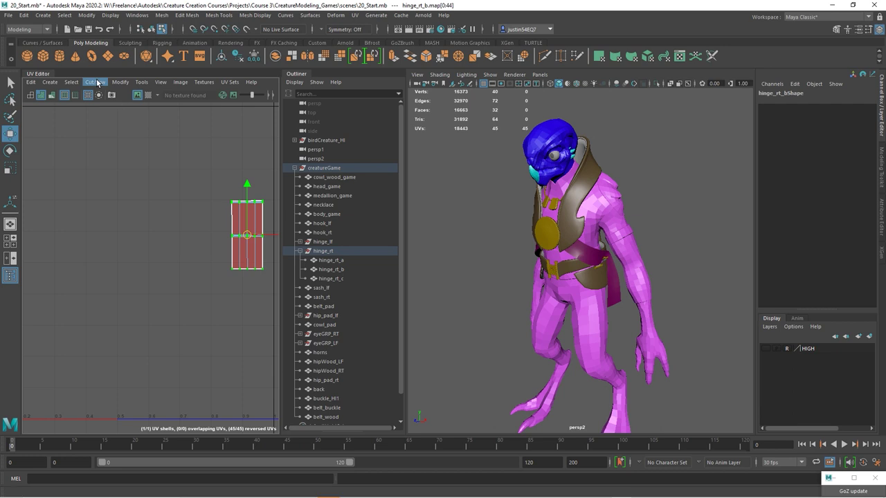
click(119, 82)
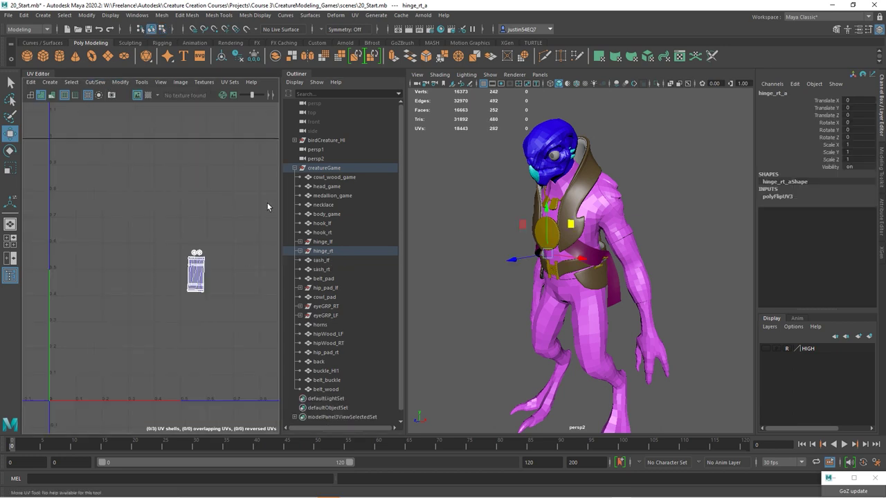
click(433, 202)
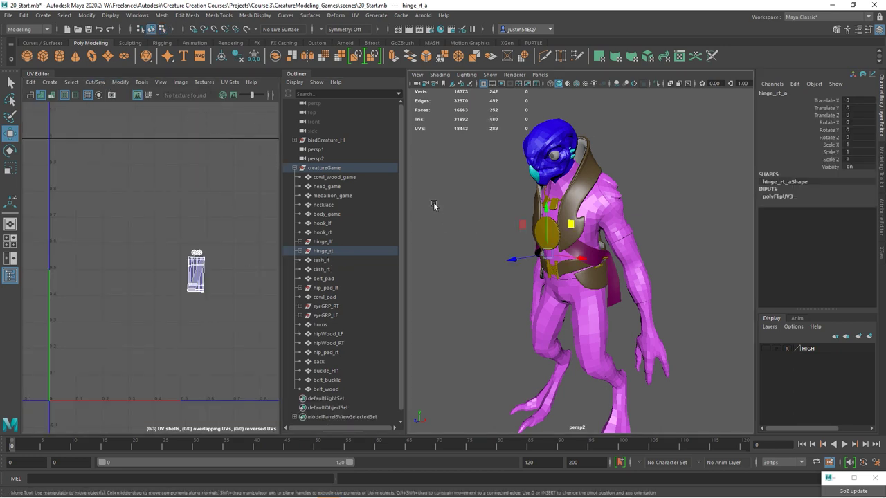
scroll(254, 257, down, 2)
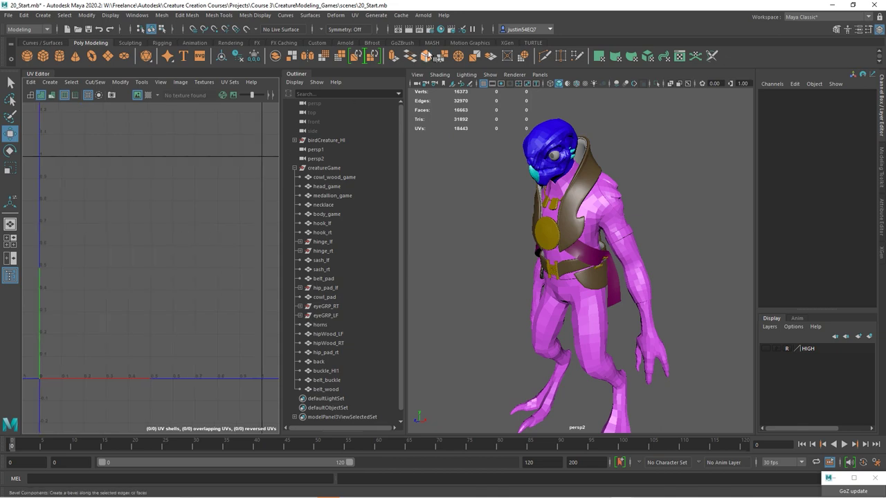
- Examine the UV layout of each material group by selecting the objects assigned to each material in the Hypershade
click(441, 29)
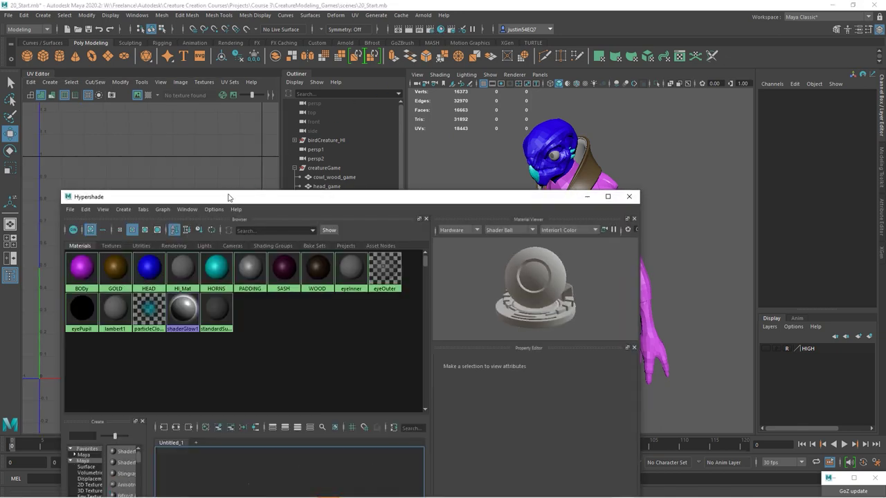
drag(229, 198, 466, 86)
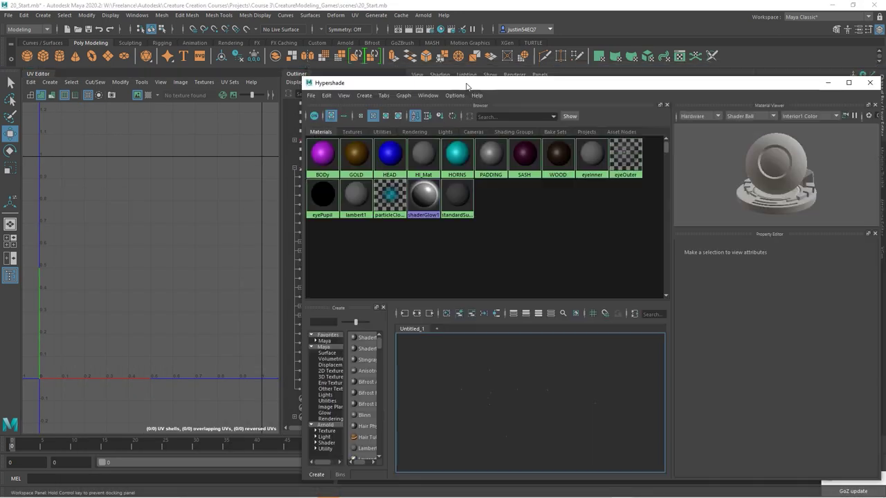
right_click(323, 154)
right_drag(323, 153, 429, 153)
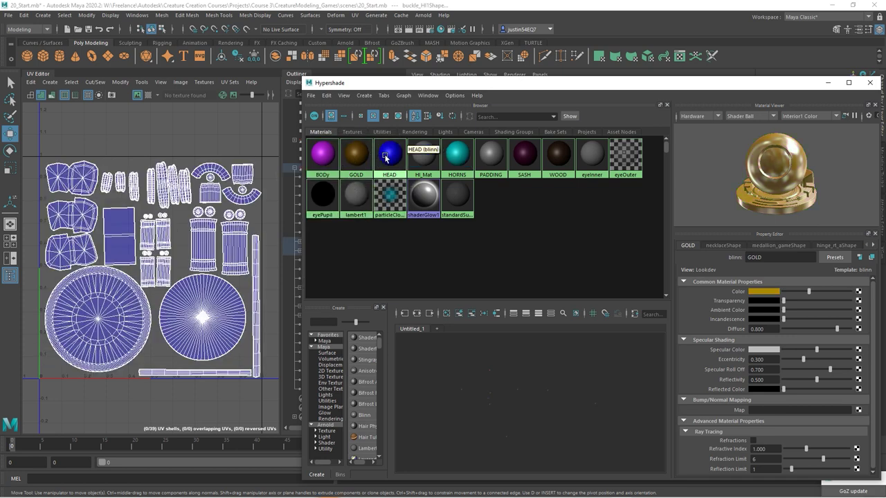
right_drag(389, 154, 550, 162)
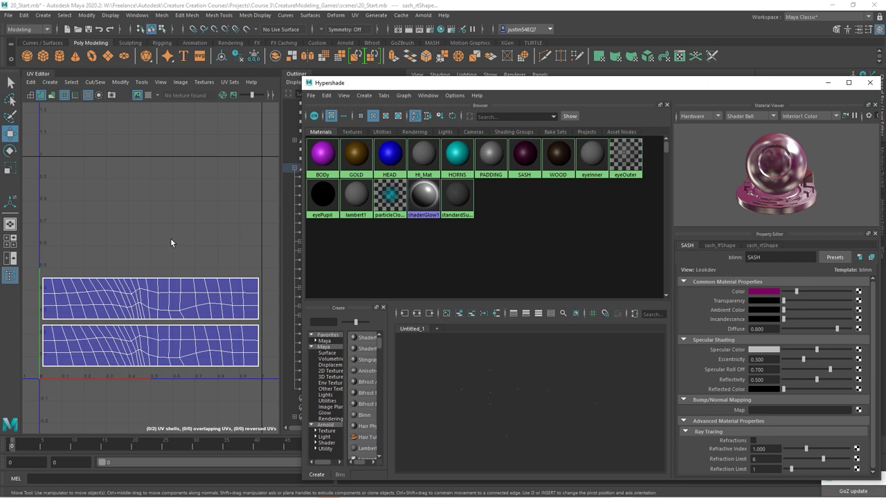
right_drag(552, 154, 642, 154)
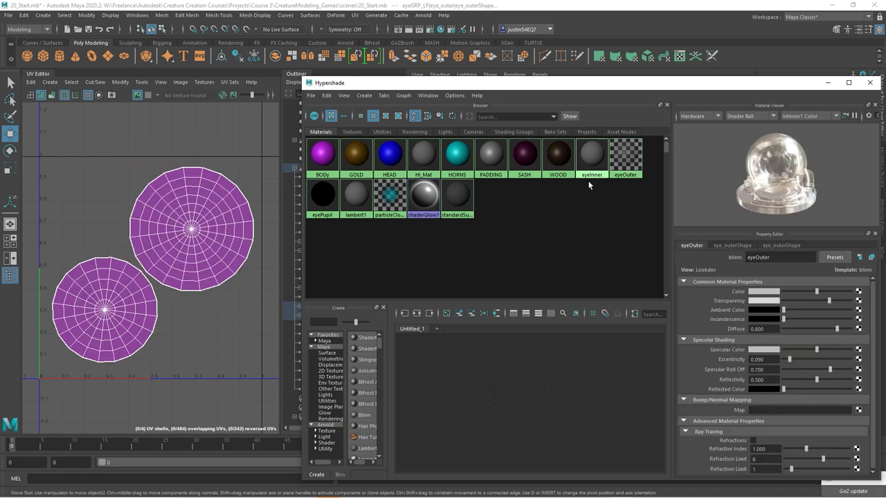
right_drag(322, 196, 323, 197)
click(869, 82)
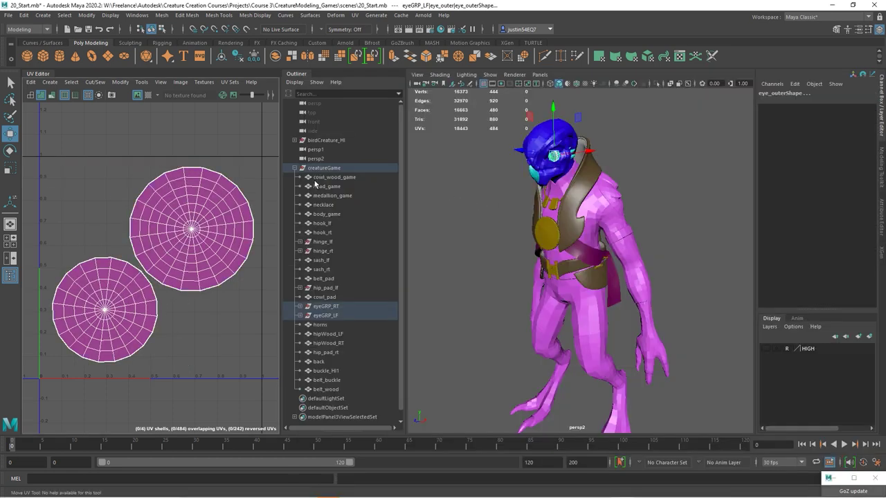
- Select and collapse the creatureGame group in the Outliner, and select the birdCreature_HI group
click(318, 168)
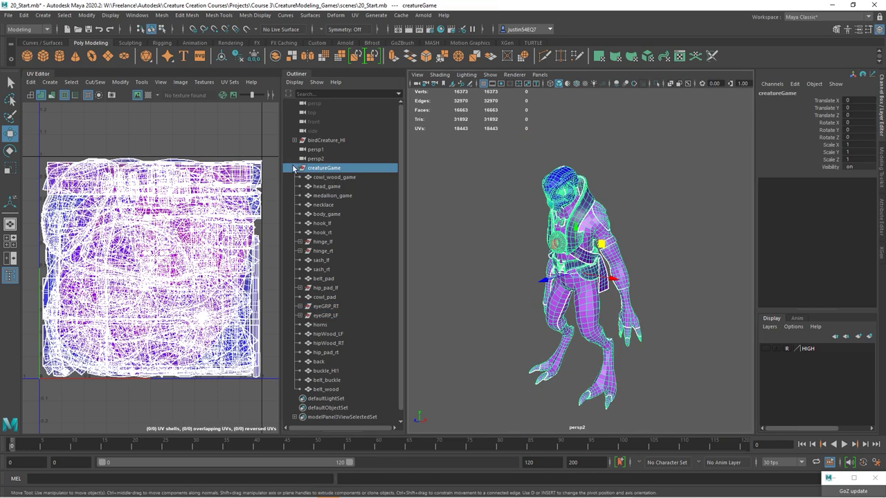
click(295, 169)
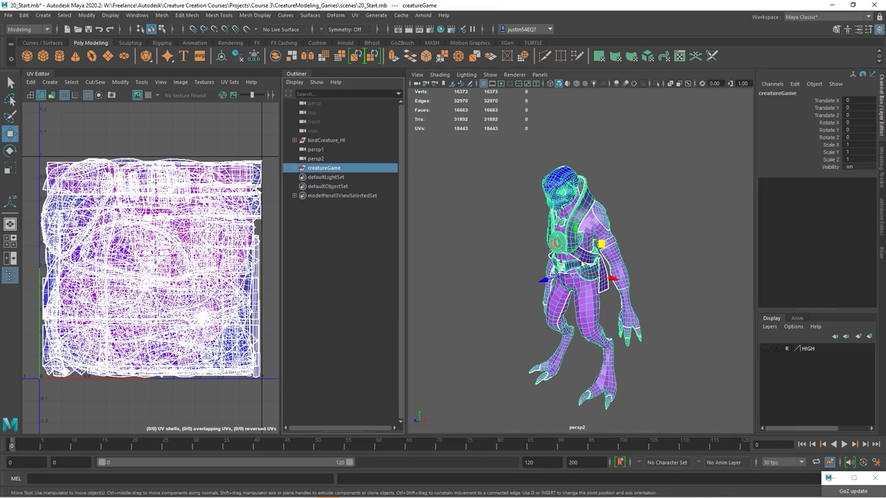
click(330, 140)
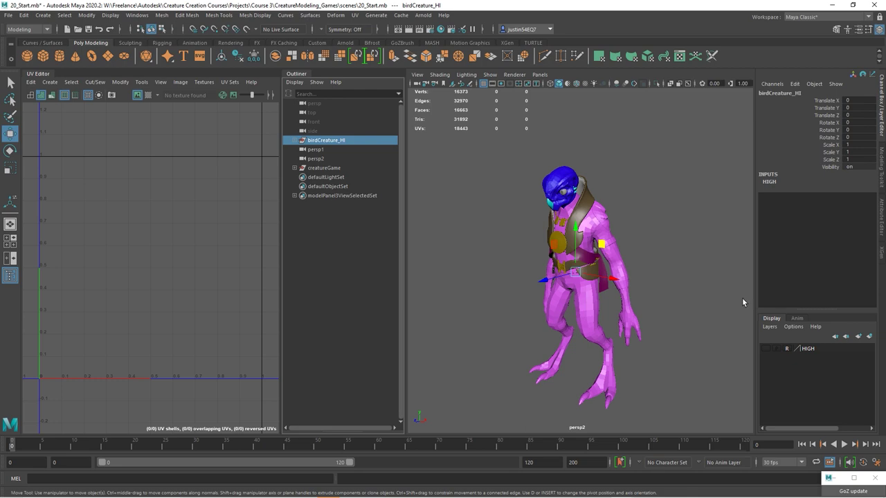
- Soften the edges of all the creature's game meshes
alt+middle_drag(607, 291, 606, 273)
alt+right_drag(606, 273, 648, 280)
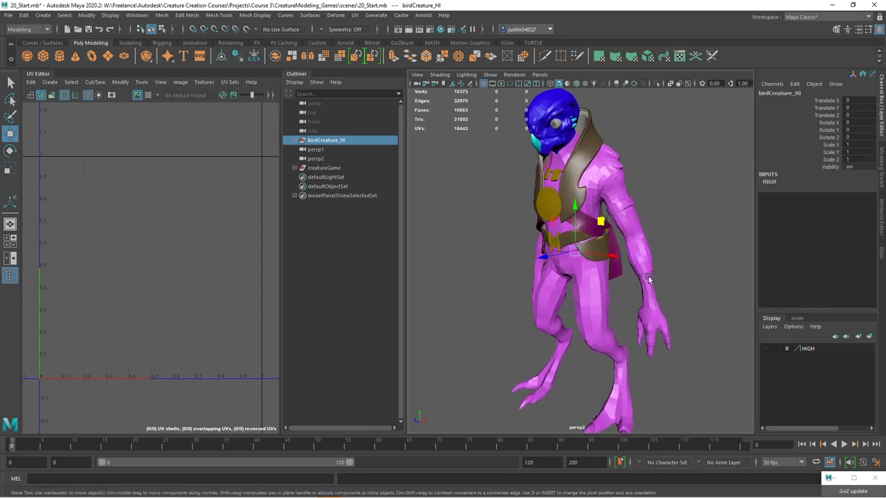
alt+drag(649, 280, 666, 274)
alt+right_drag(667, 274, 653, 263)
drag(681, 148, 488, 406)
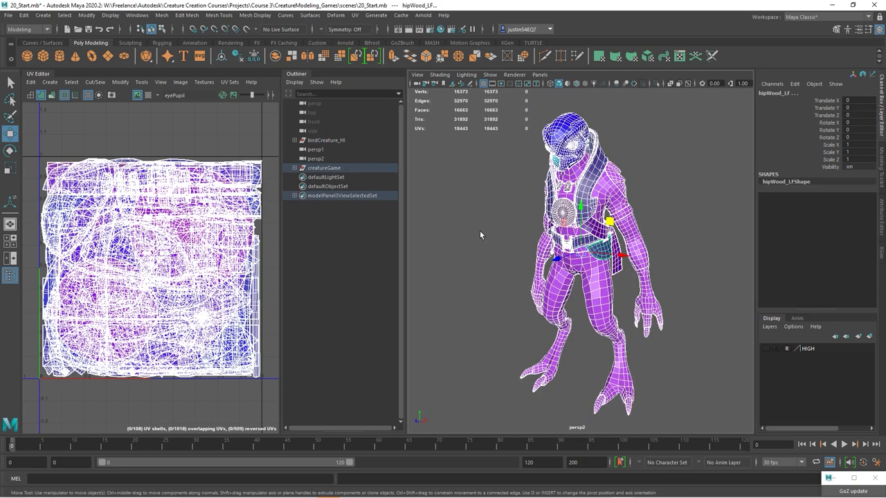
click(255, 14)
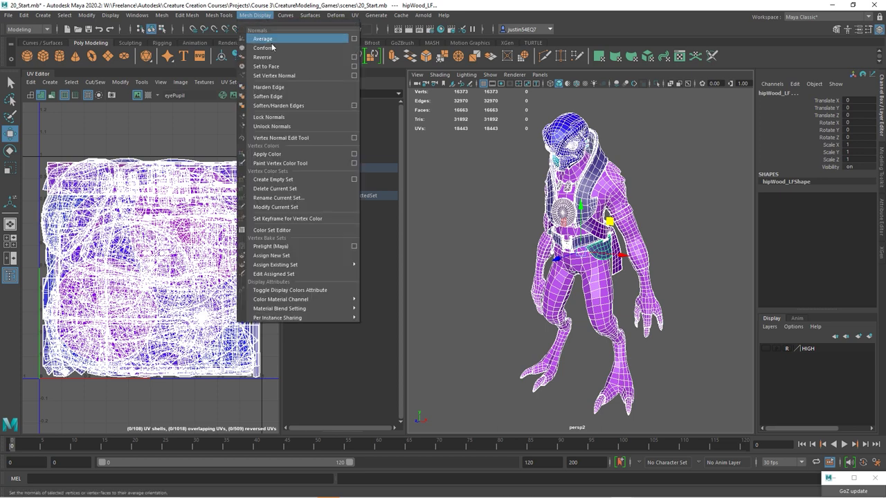
click(268, 96)
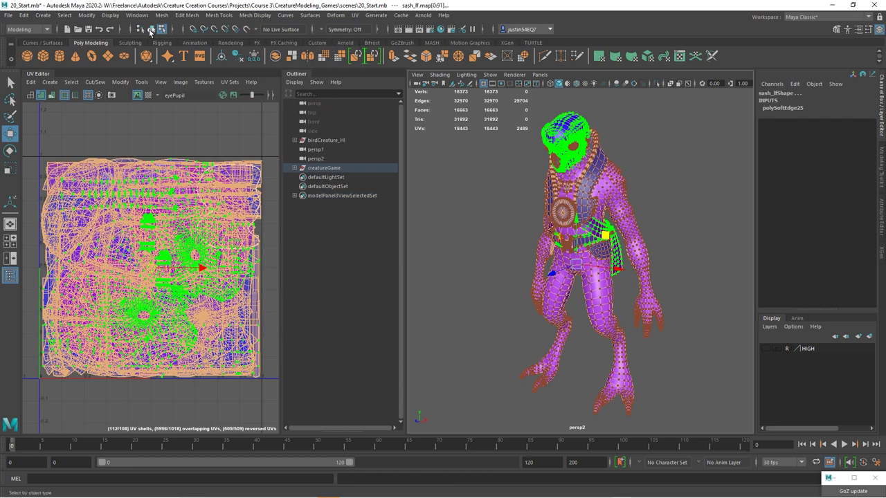
- Return to object selection, delete the construction history of the softened meshes and deselect them
click(150, 30)
click(24, 15)
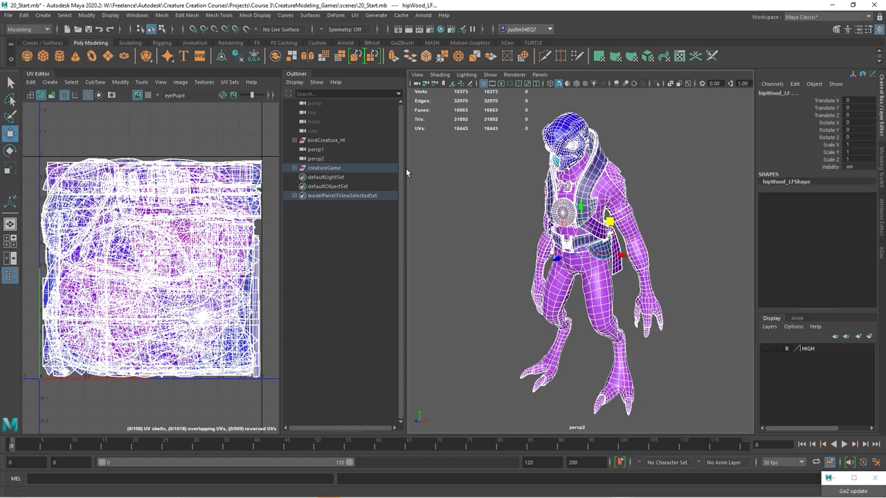
click(477, 179)
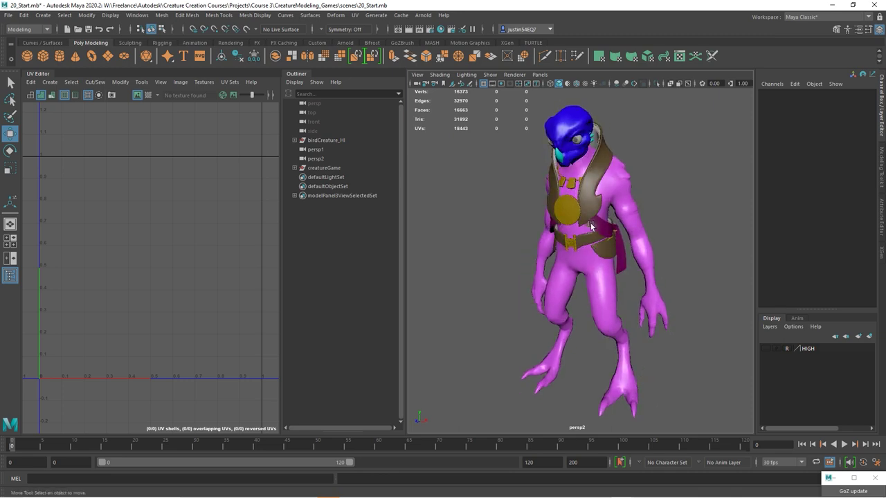
- Undock and close the UV Editor, and save the scene
drag(38, 74, 79, 85)
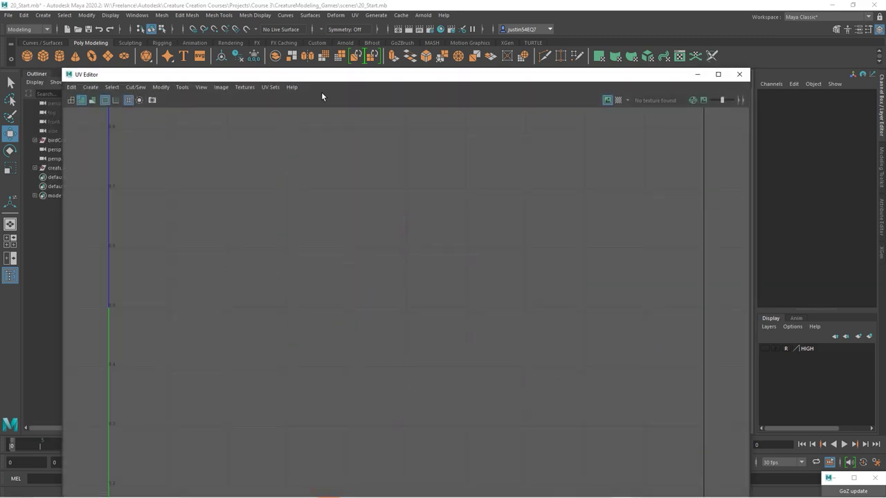
click(740, 74)
alt+drag(627, 119, 489, 233)
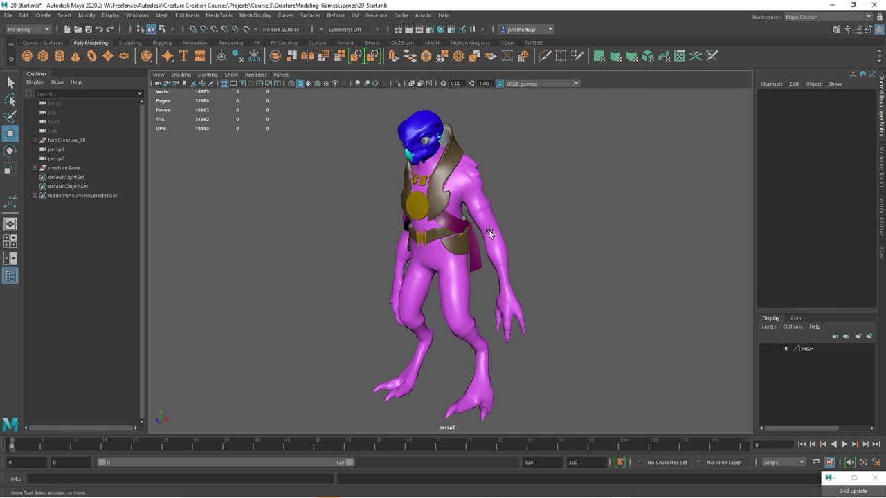
key(ctrl+s)
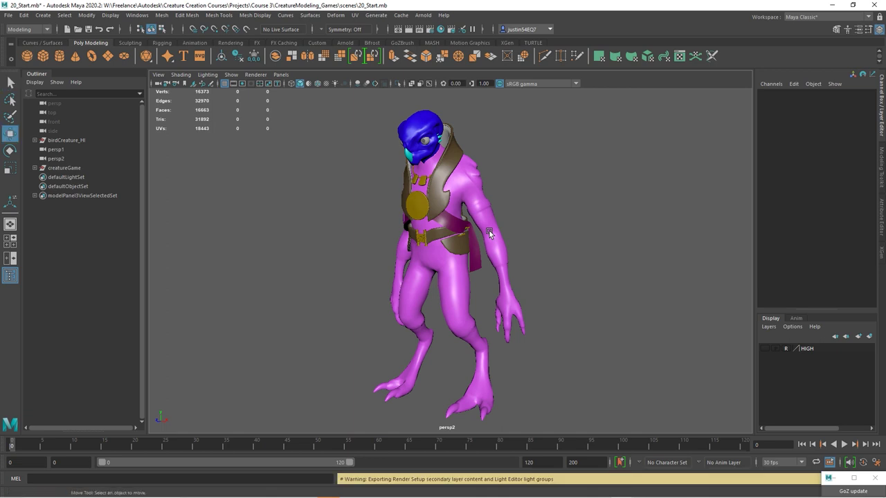